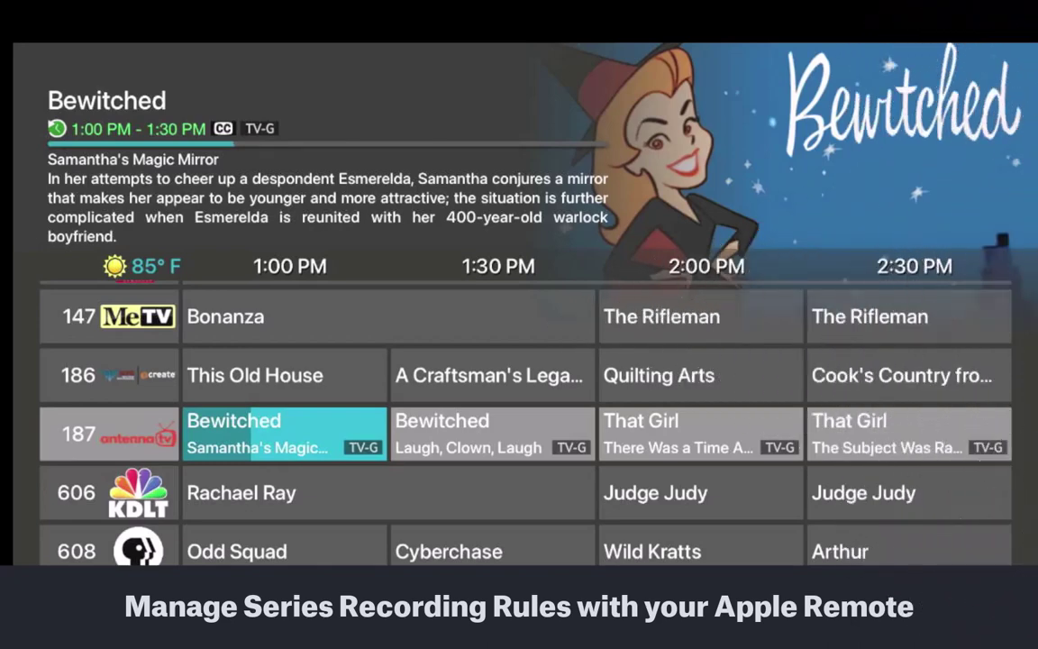
Step: Browse the guide's channels and settle on The Talk on channel 611
{"action": "key", "text": "Down"}
{"action": "key", "text": "Down"}
{"action": "key", "text": "Down"}
{"action": "key", "text": "Down"}
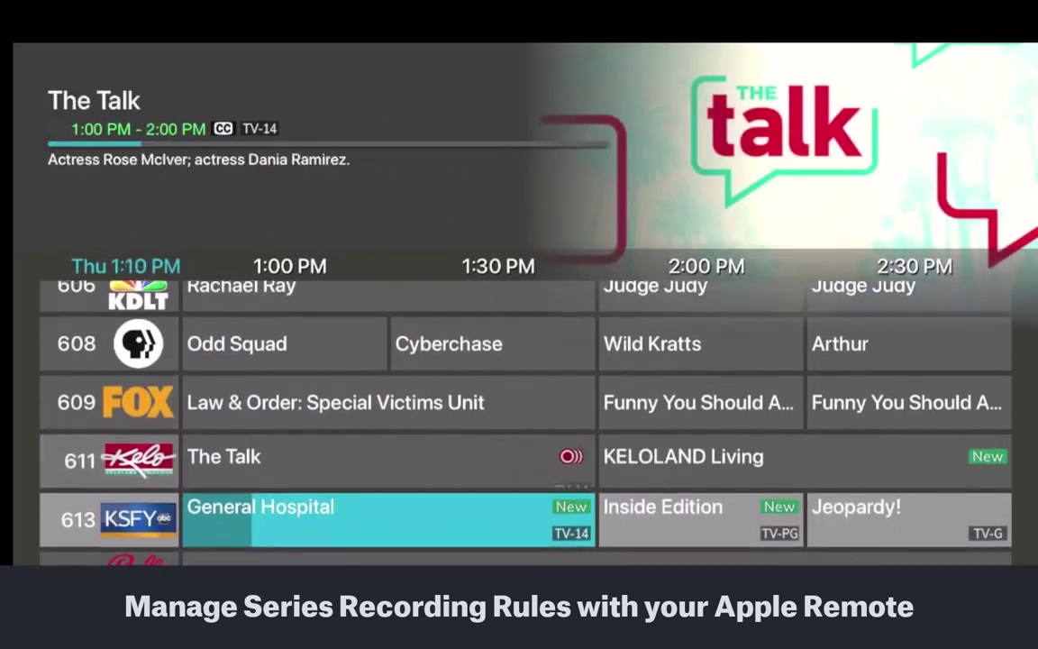
{"action": "key", "text": "Up"}
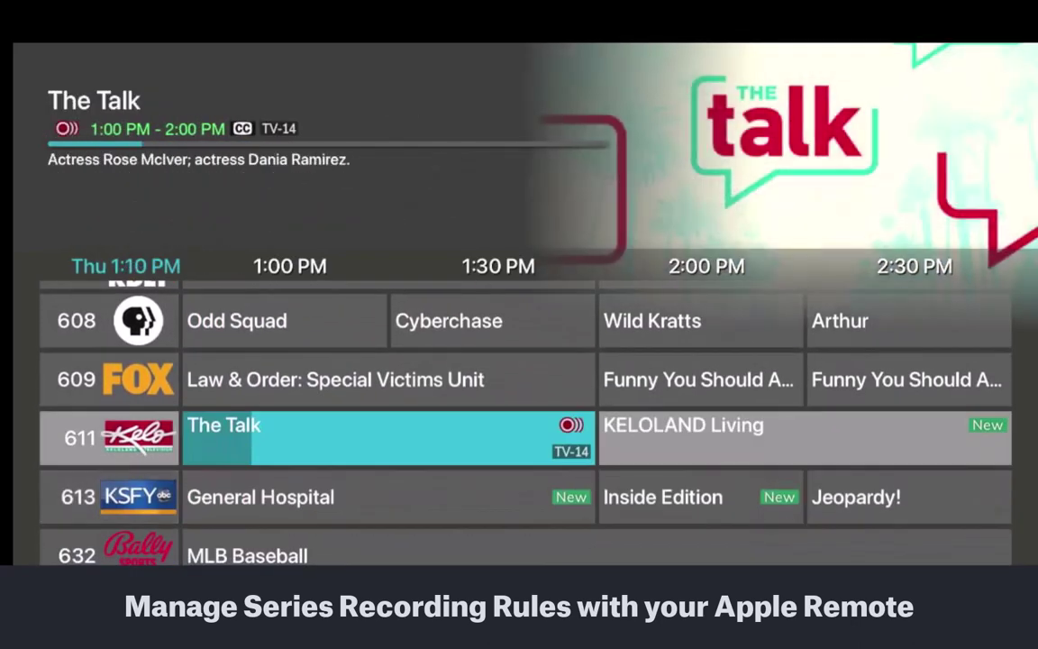
{"action": "key", "text": "Up"}
{"action": "key", "text": "Up"}
{"action": "key", "text": "Up"}
{"action": "key", "text": "Up"}
{"action": "key", "text": "Up"}
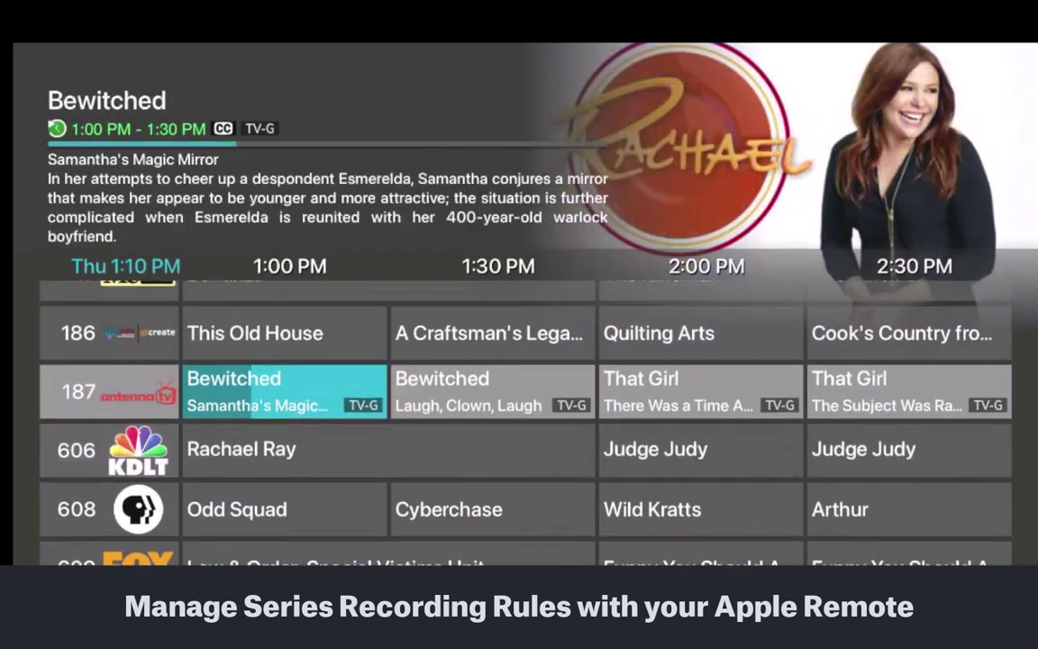
{"action": "key", "text": "Up"}
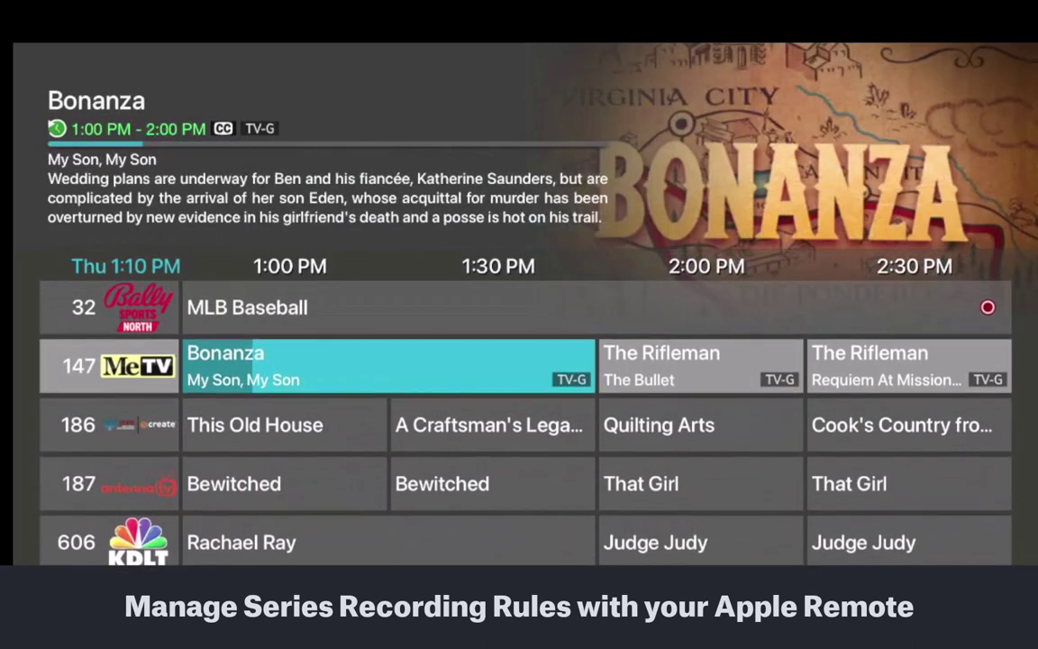
{"action": "key", "text": "Down"}
{"action": "key", "text": "Down"}
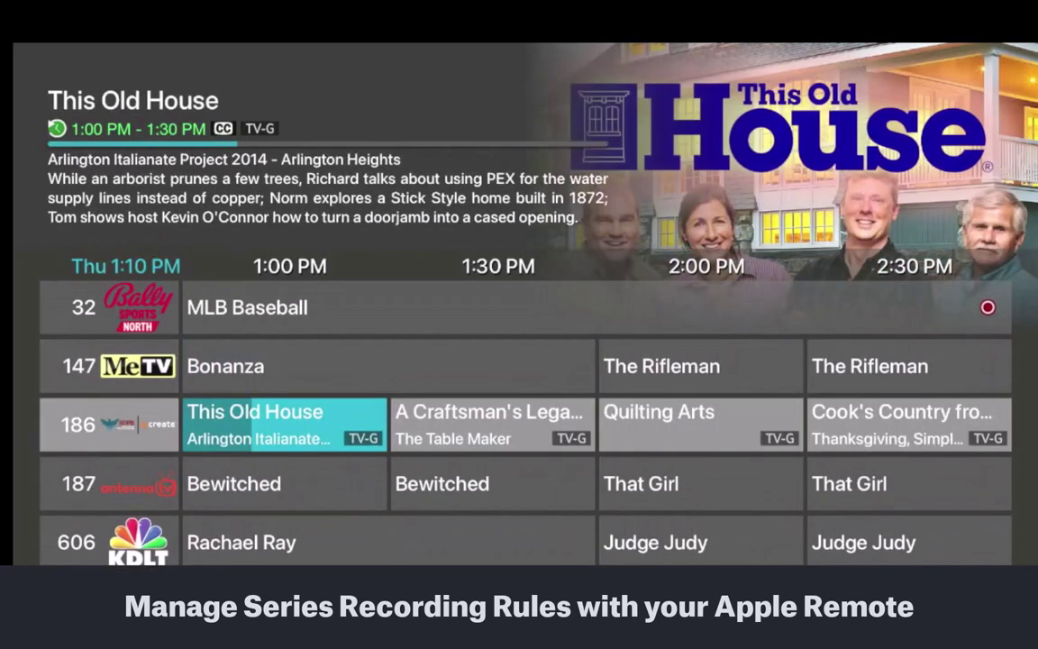
{"action": "key", "text": "Up"}
{"action": "key", "text": "Up"}
{"action": "key", "text": "Up"}
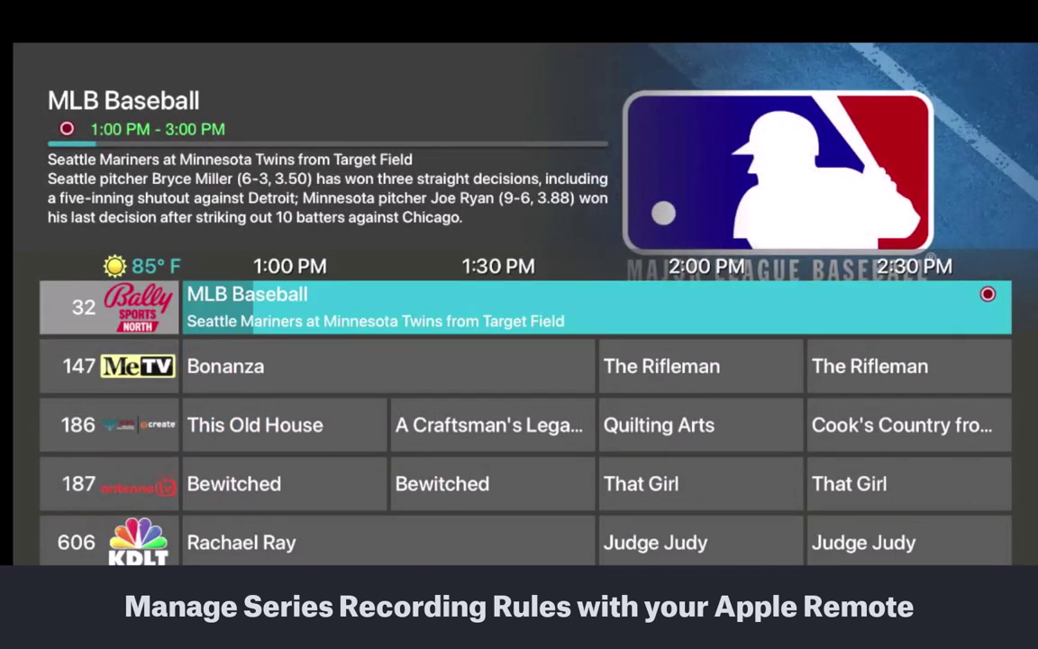
{"action": "key", "text": "Down"}
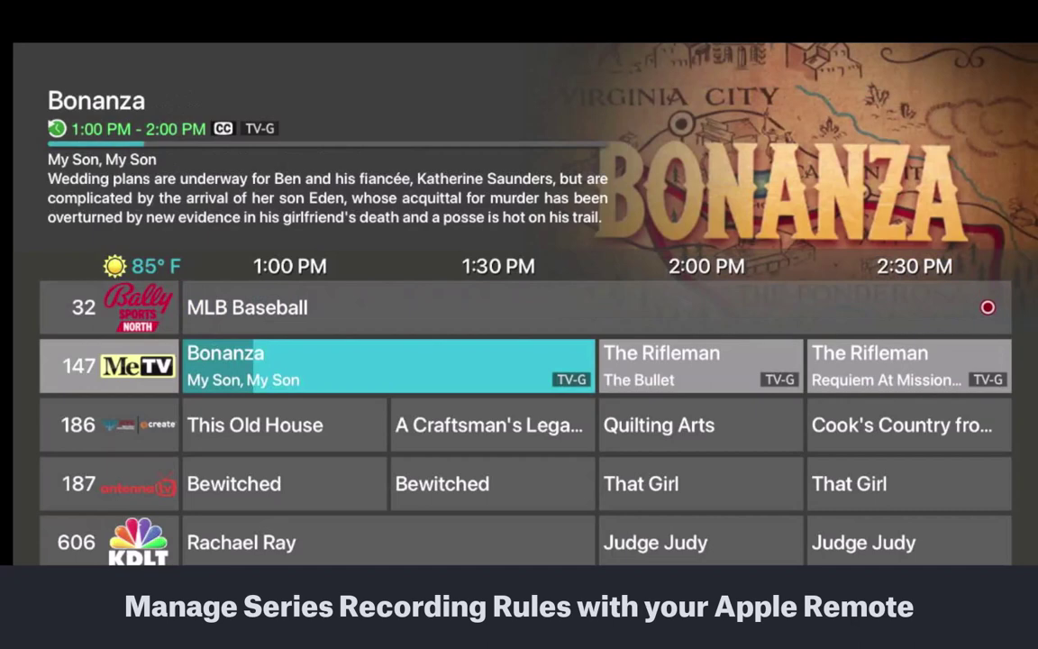
{"action": "key", "text": "Down"}
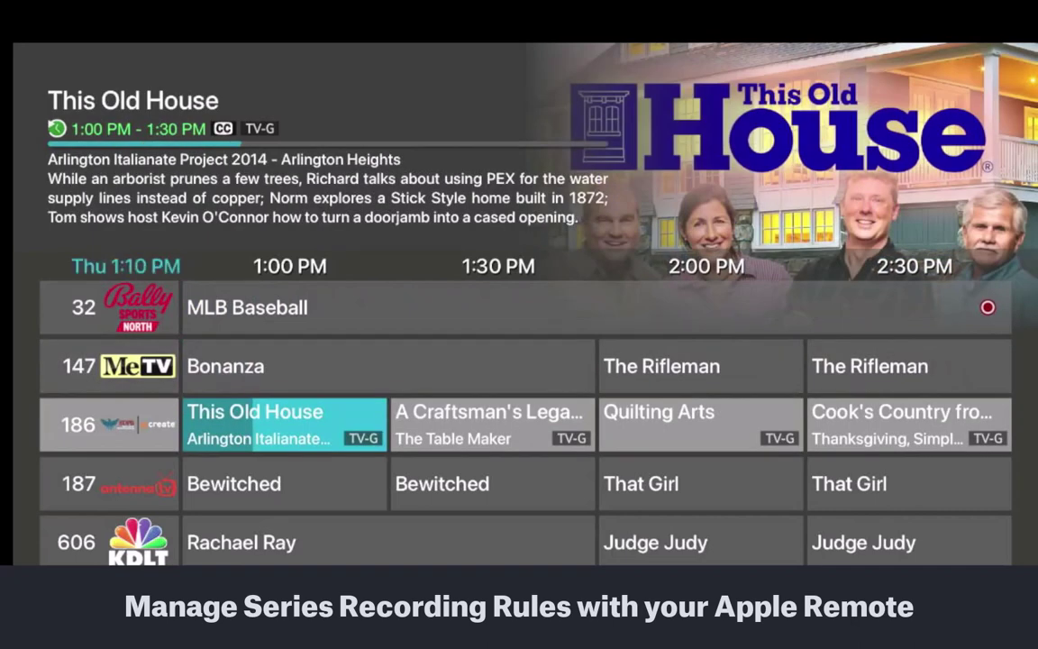
{"action": "key", "text": "Down"}
{"action": "key", "text": "Down"}
{"action": "key", "text": "Down"}
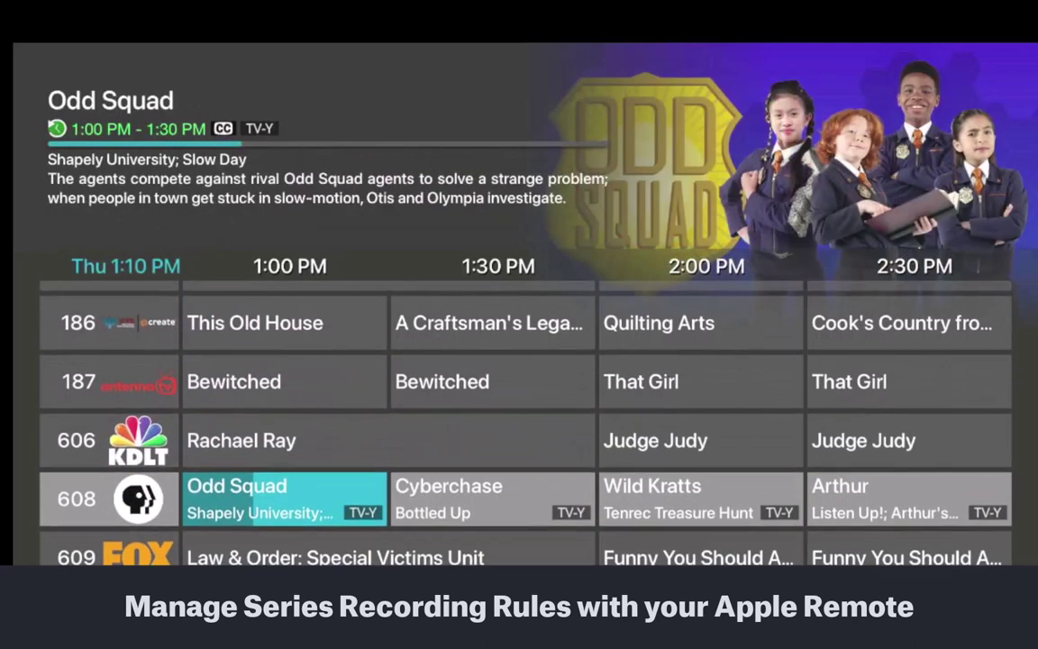
{"action": "key", "text": "Down"}
{"action": "key", "text": "Down"}
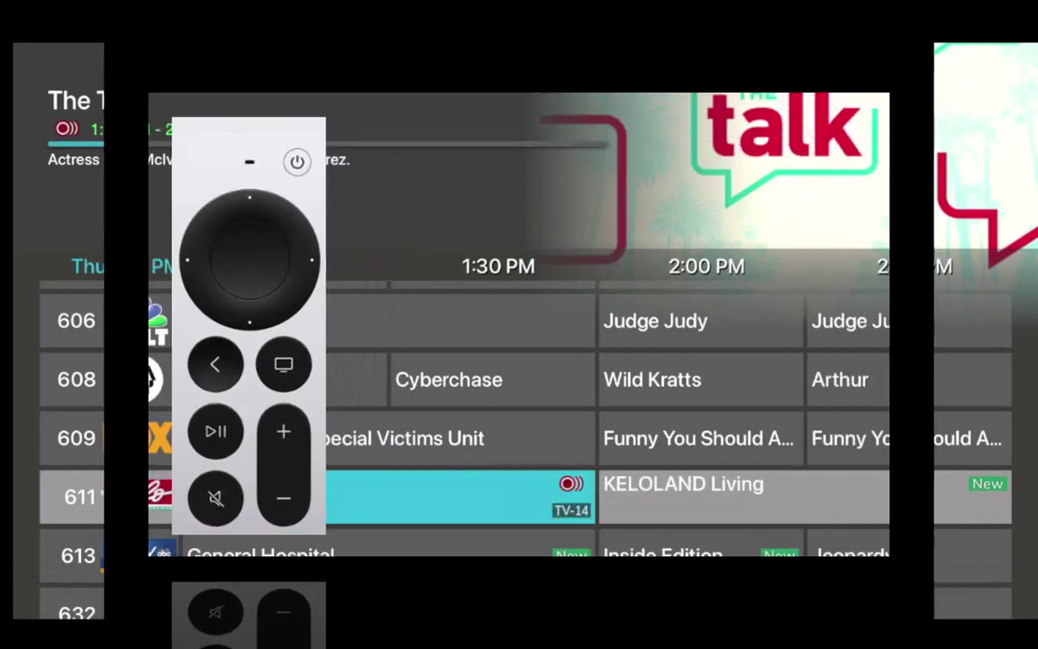
Step: Move along channel 611 to CBS Evening News, open its details and choose Record
{"action": "key", "text": "Right"}
{"action": "key", "text": "Right"}
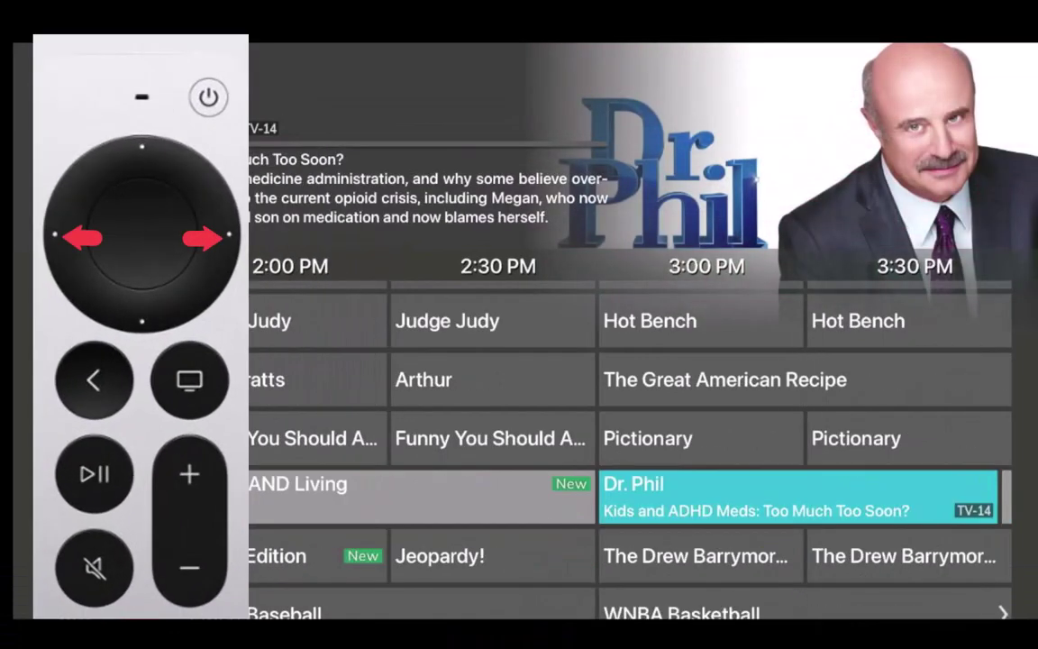
{"action": "key", "text": "Right"}
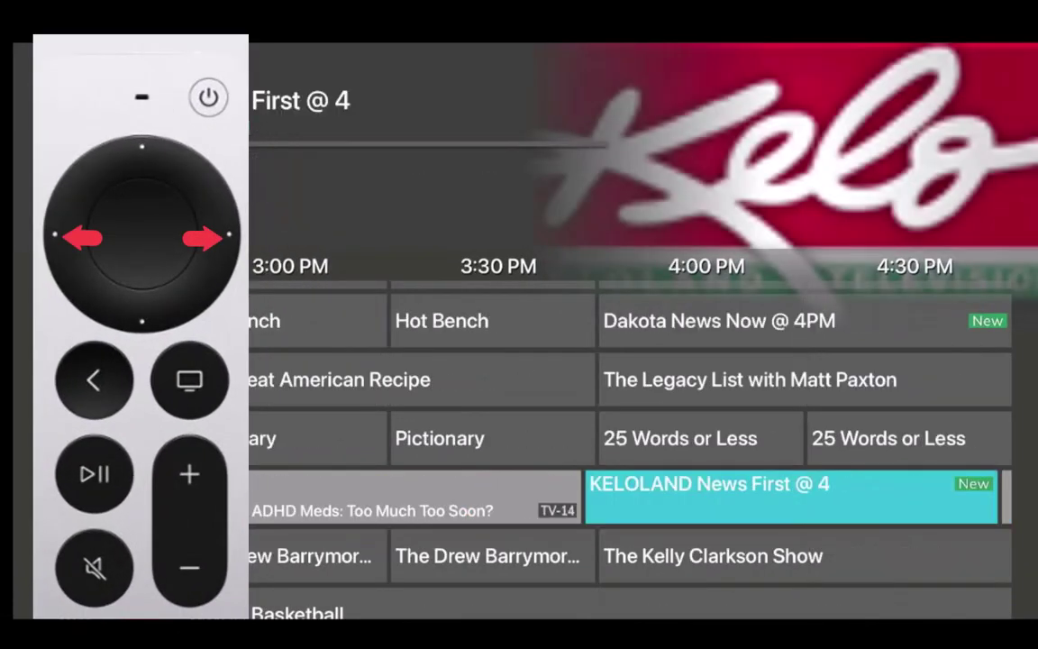
{"action": "key", "text": "Right"}
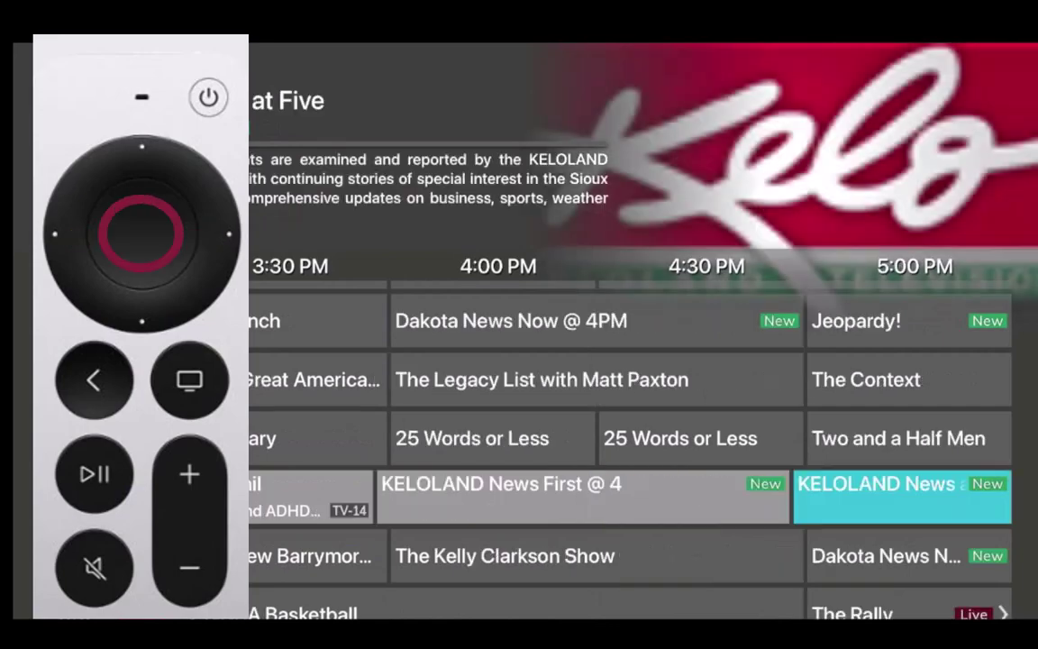
{"action": "key", "text": "Right"}
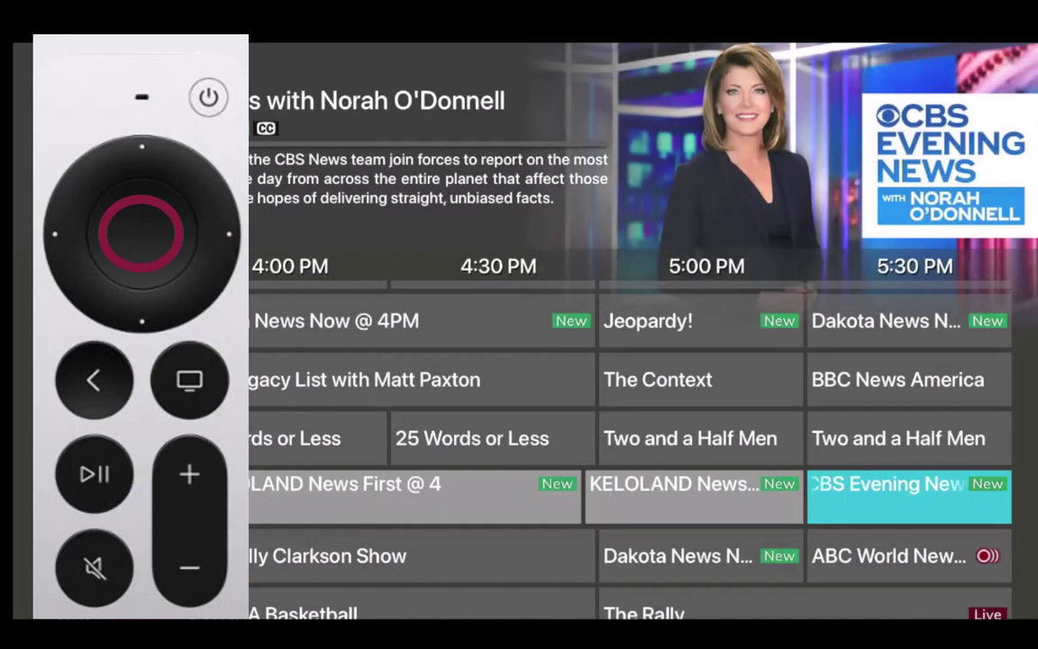
{"action": "key", "text": "Return"}
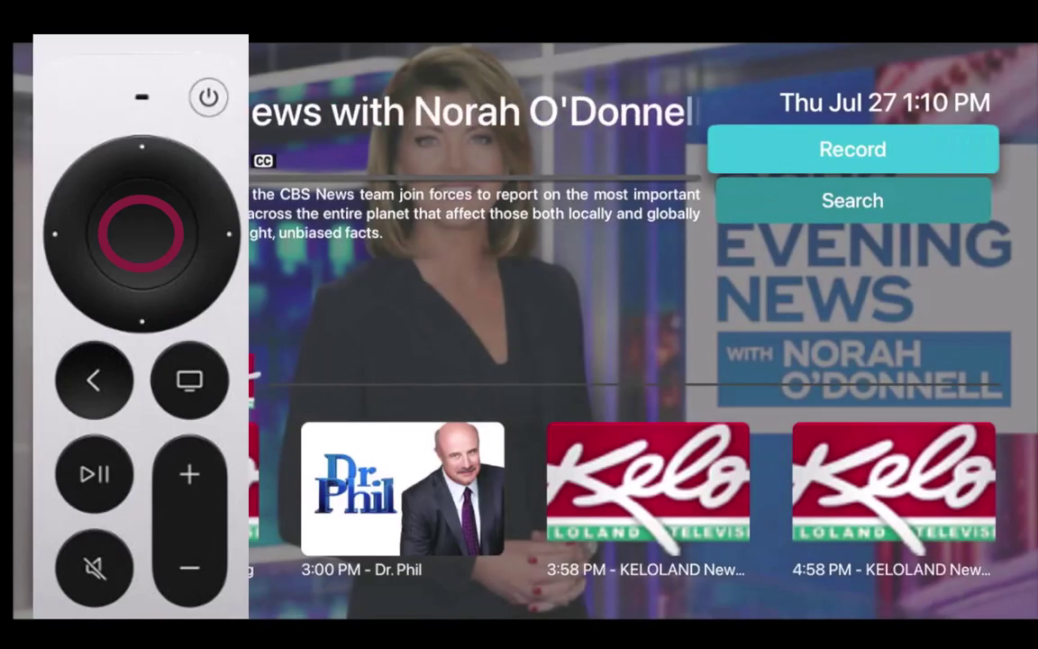
{"action": "key", "text": "Return"}
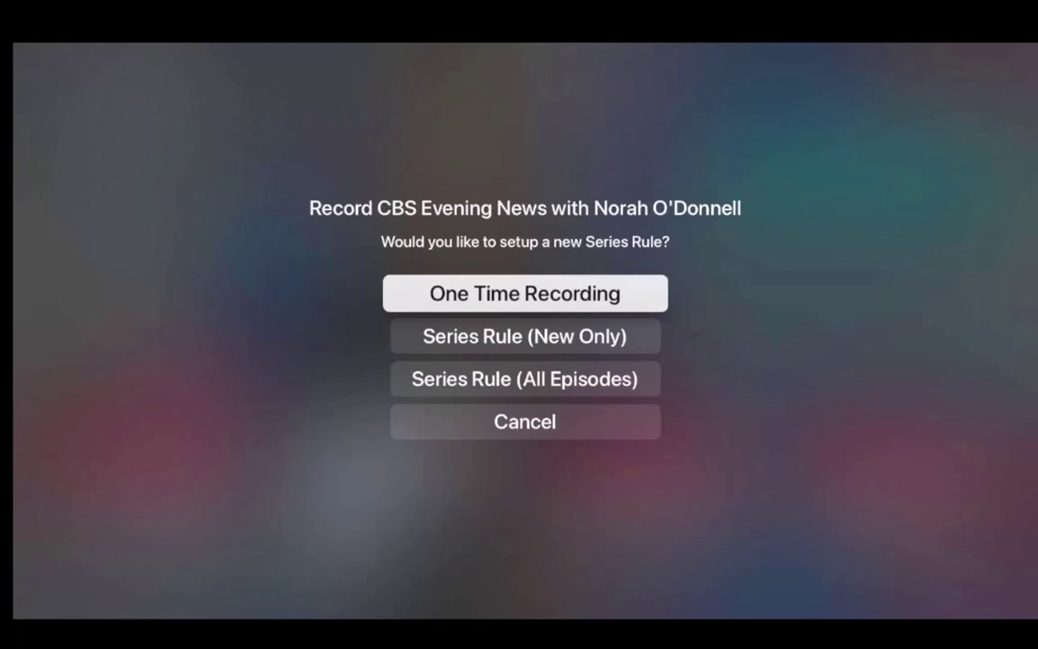
Step: Pick Series Rule (New Only) for CBS Evening News and go back to the Guide
{"action": "key", "text": "Down"}
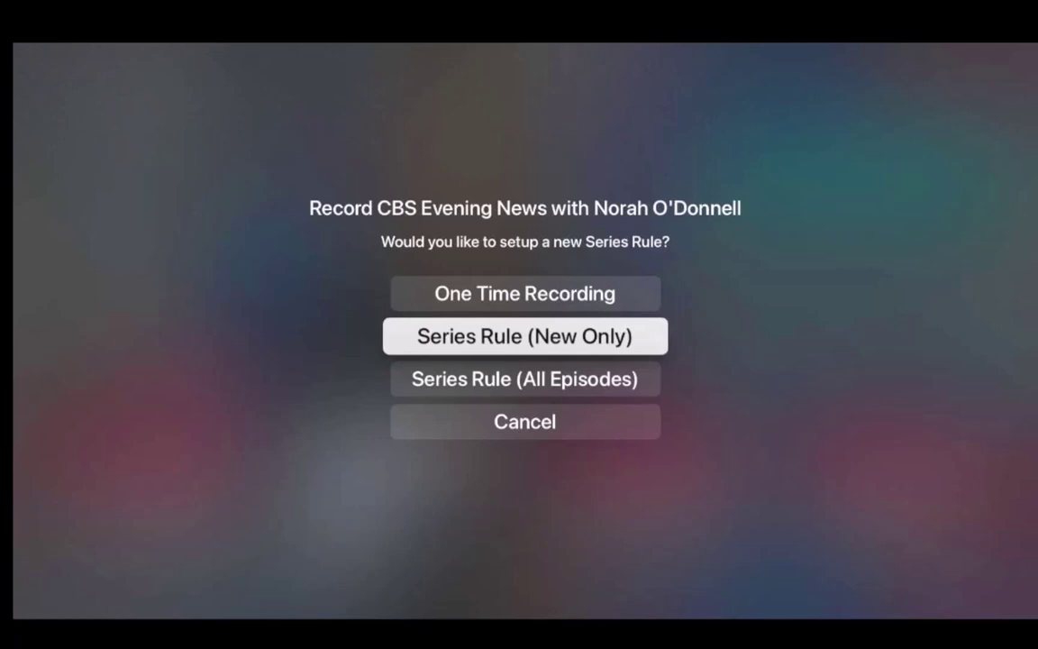
{"action": "key", "text": "Down"}
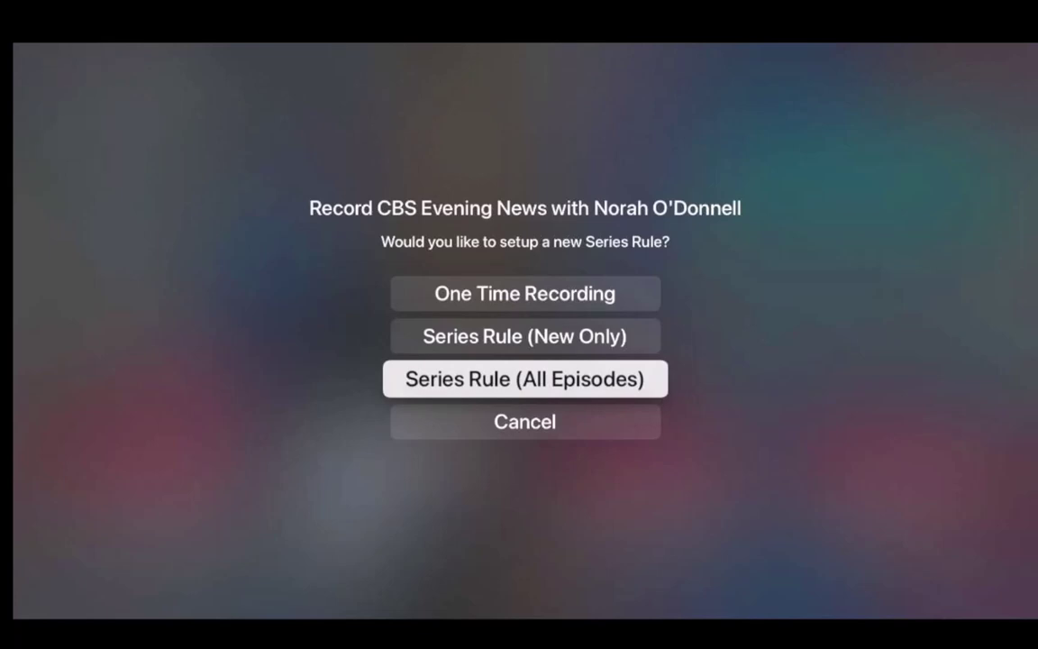
{"action": "key", "text": "Up"}
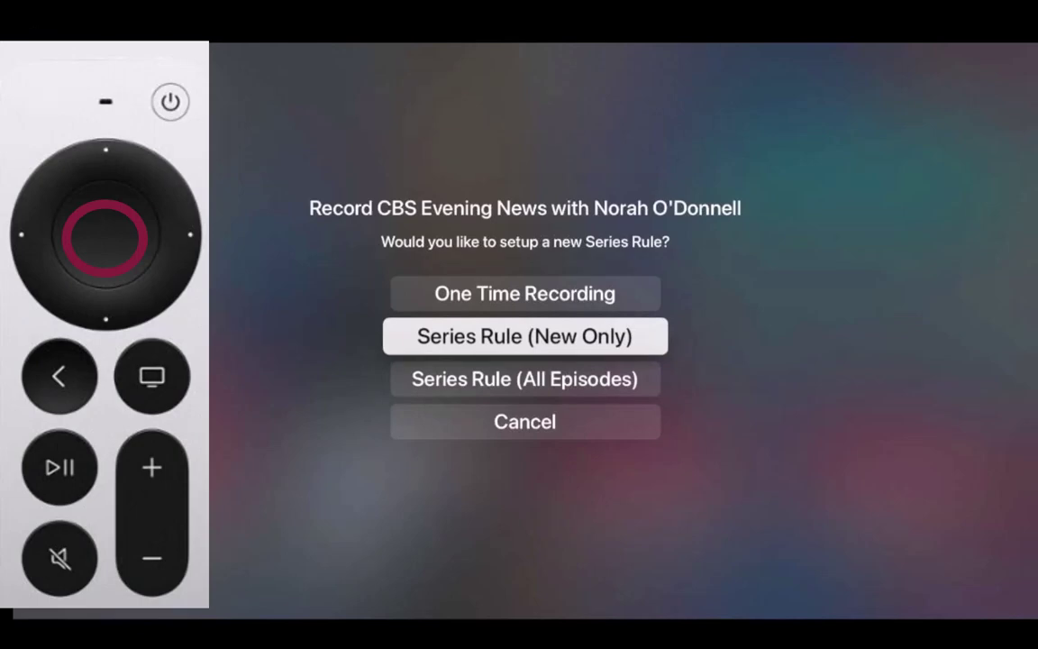
{"action": "key", "text": "Return"}
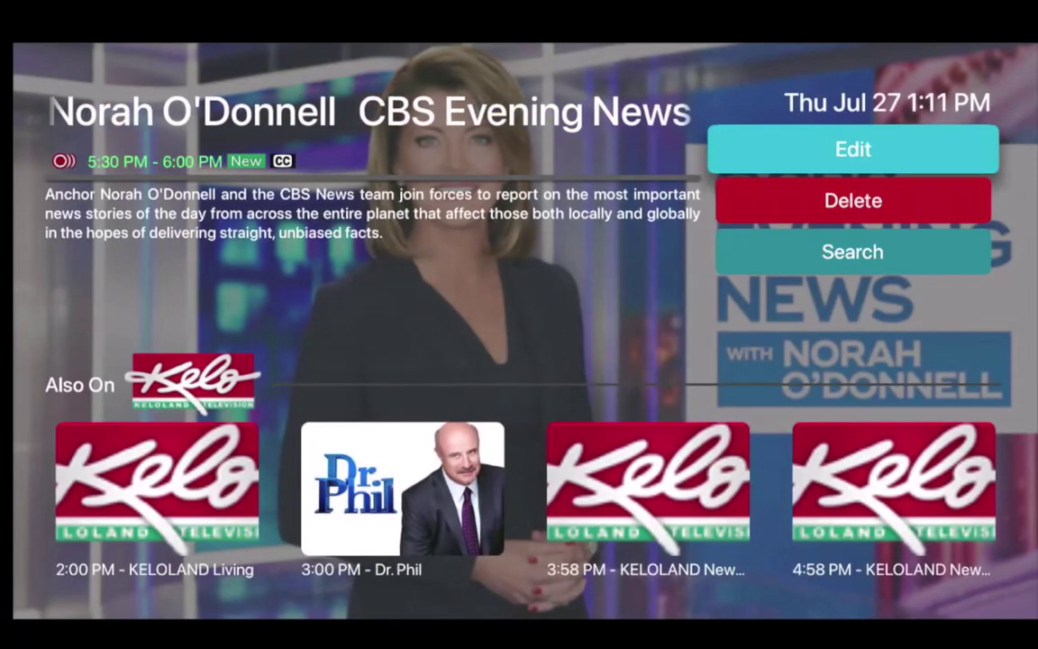
{"action": "key", "text": "Escape"}
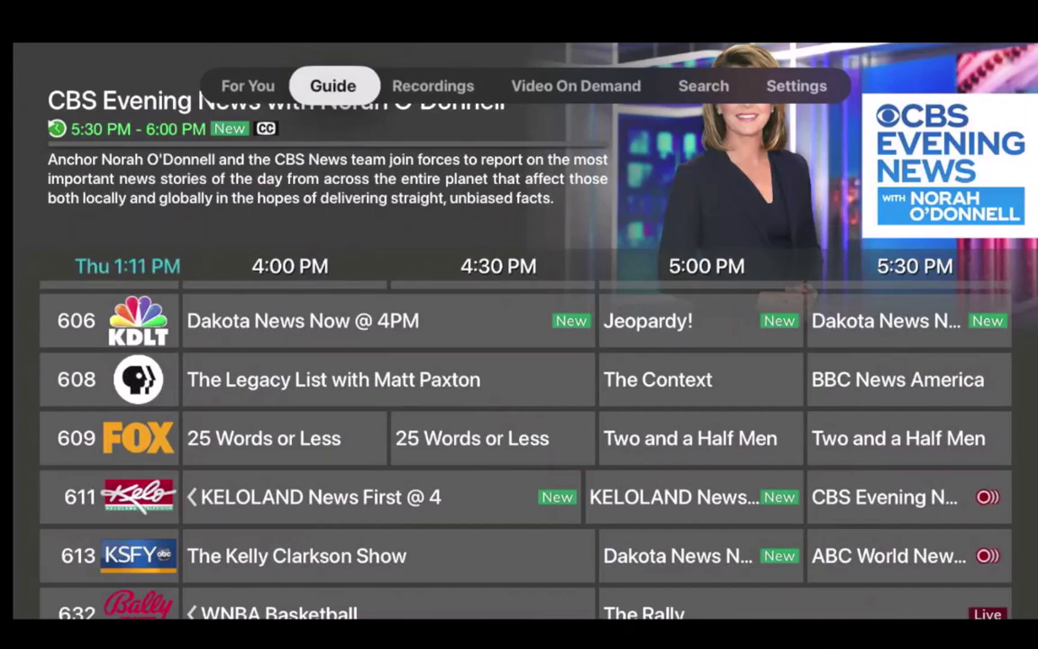
{"action": "key", "text": "Right"}
{"action": "key", "text": "Right"}
{"action": "key", "text": "Right"}
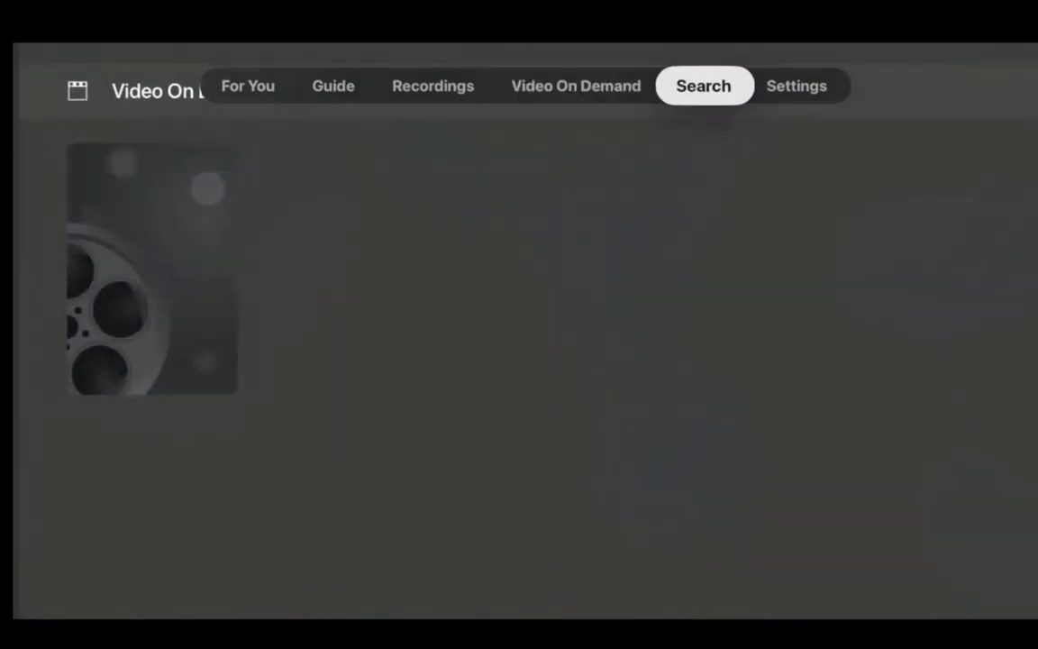
{"action": "key", "text": "Left"}
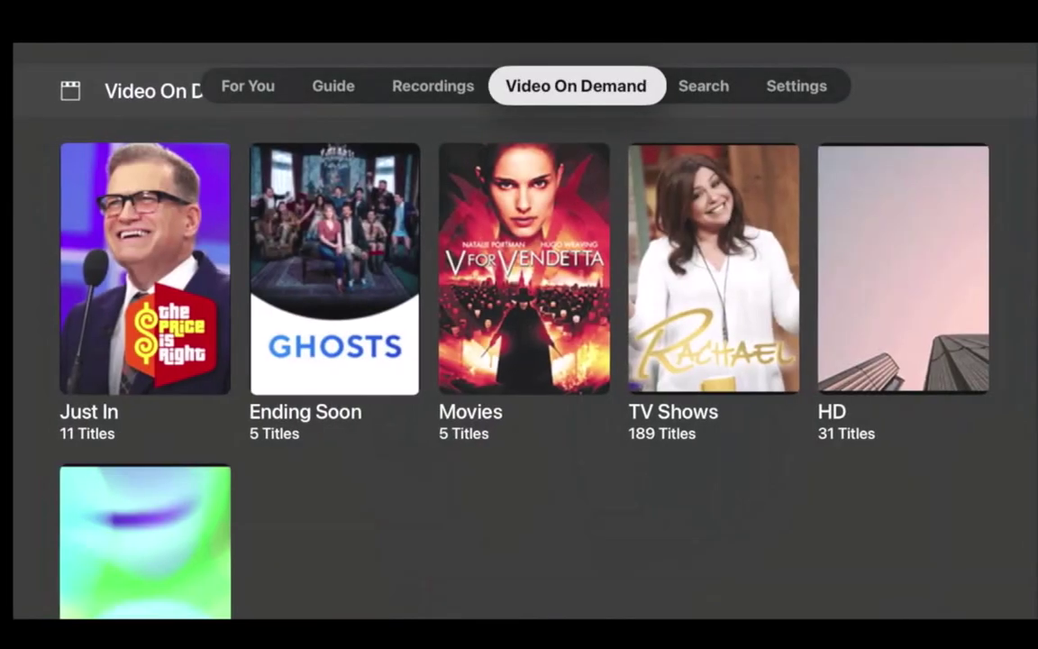
{"action": "key", "text": "Left"}
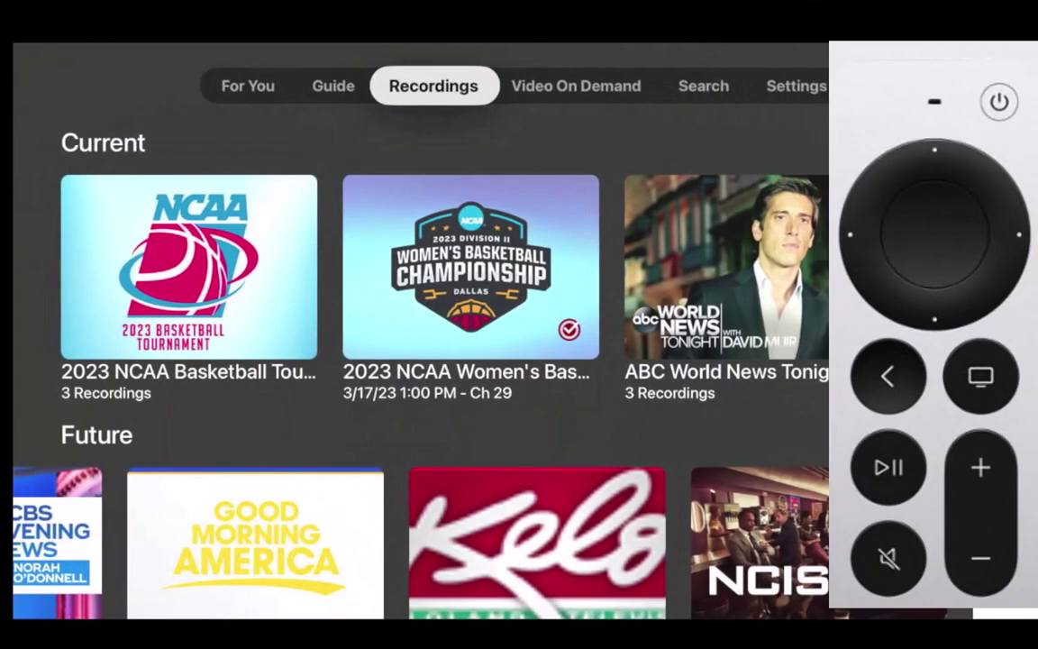
{"action": "key", "text": "Down"}
{"action": "key", "text": "Down"}
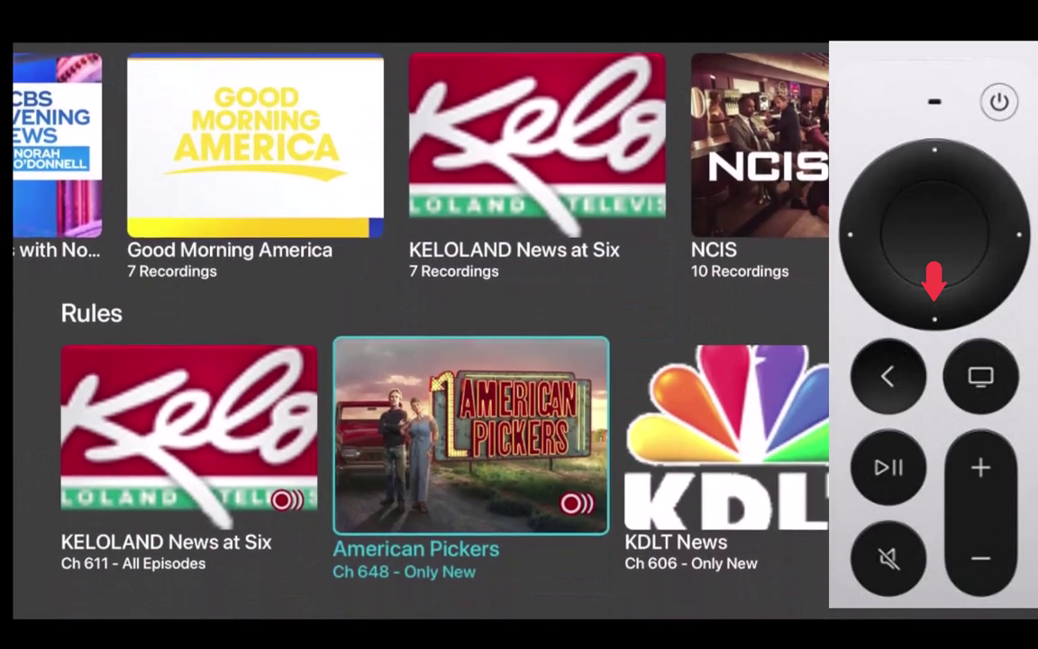
{"action": "key", "text": "Left"}
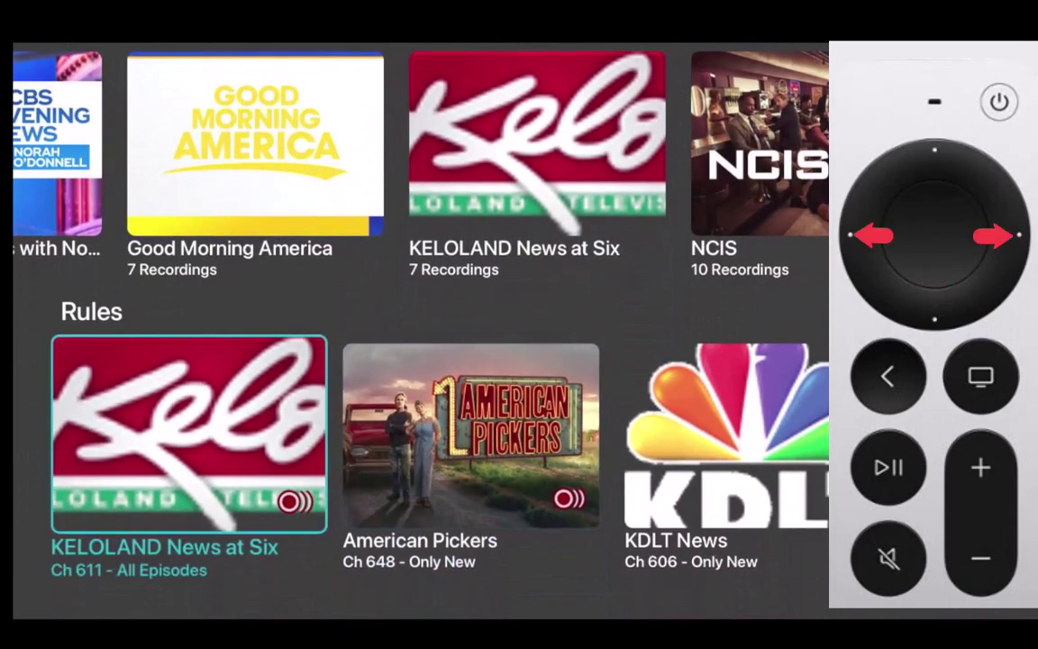
{"action": "key", "text": "Right"}
{"action": "key", "text": "Right"}
{"action": "key", "text": "Right"}
{"action": "key", "text": "Right"}
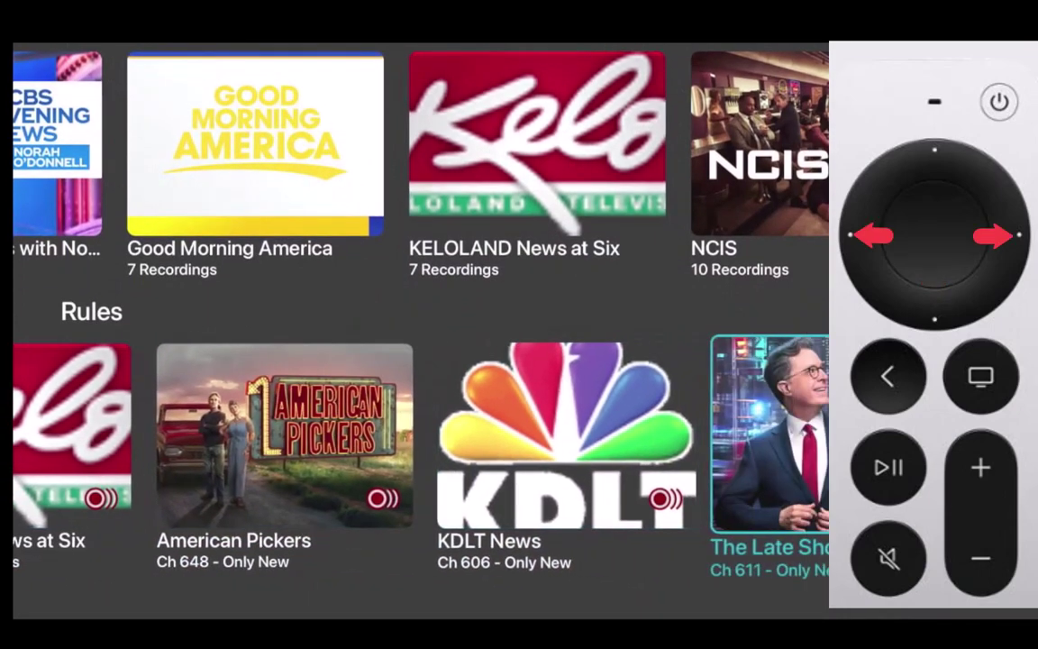
{"action": "key", "text": "Right"}
{"action": "key", "text": "Left"}
{"action": "key", "text": "Left"}
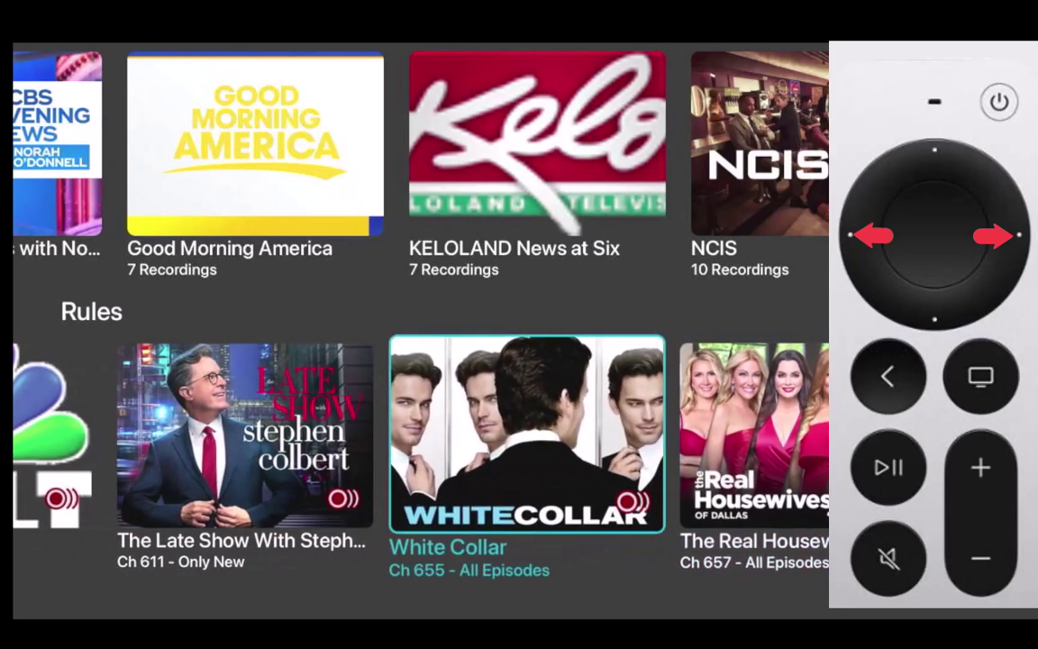
{"action": "key", "text": "Left"}
{"action": "key", "text": "Left"}
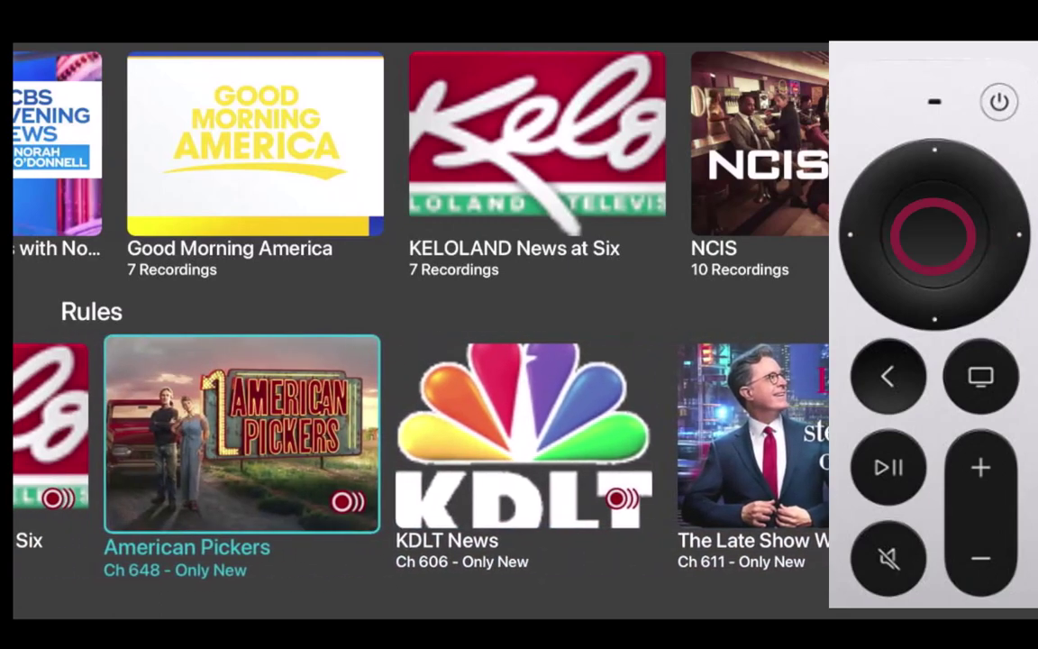
{"action": "key", "text": "Left"}
{"action": "key", "text": "Return"}
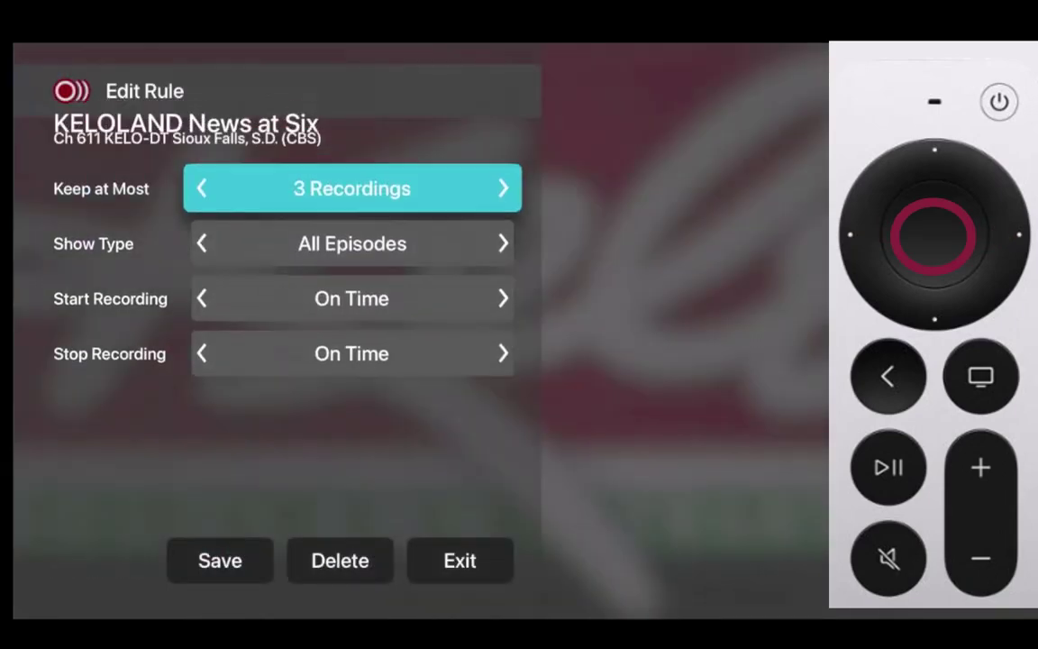
{"action": "key", "text": "Down"}
{"action": "key", "text": "Down"}
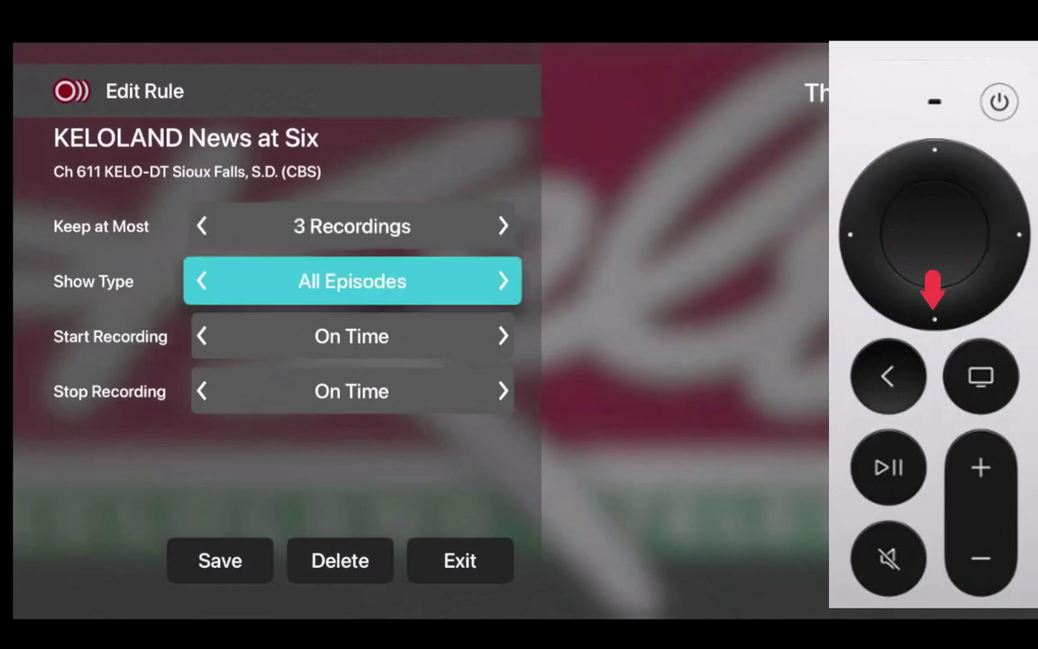
{"action": "key", "text": "Down"}
{"action": "key", "text": "Down"}
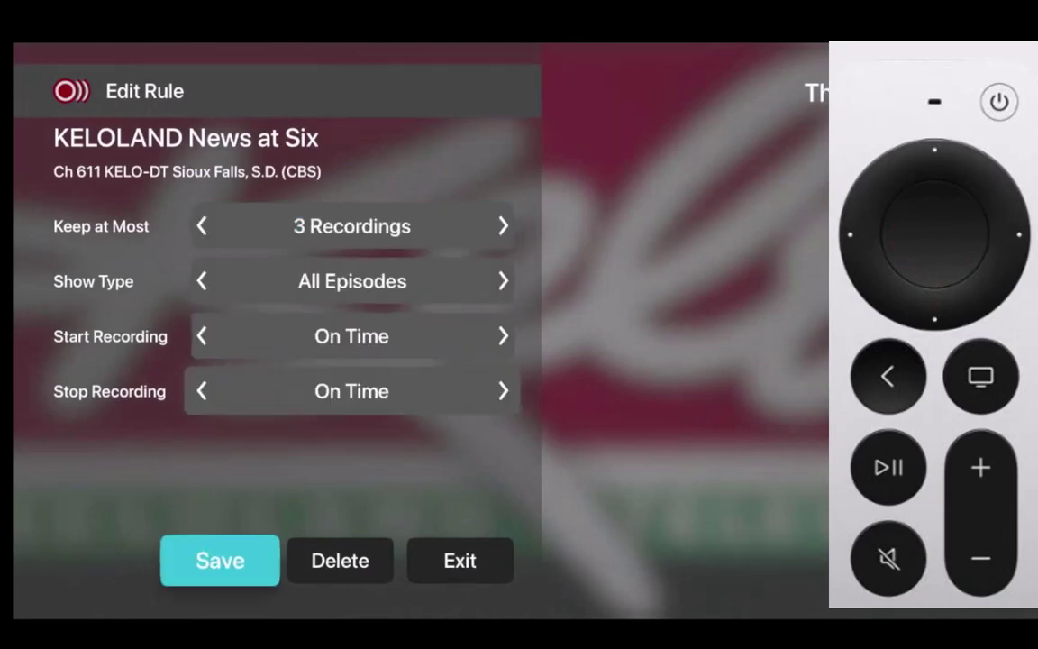
{"action": "key", "text": "Right"}
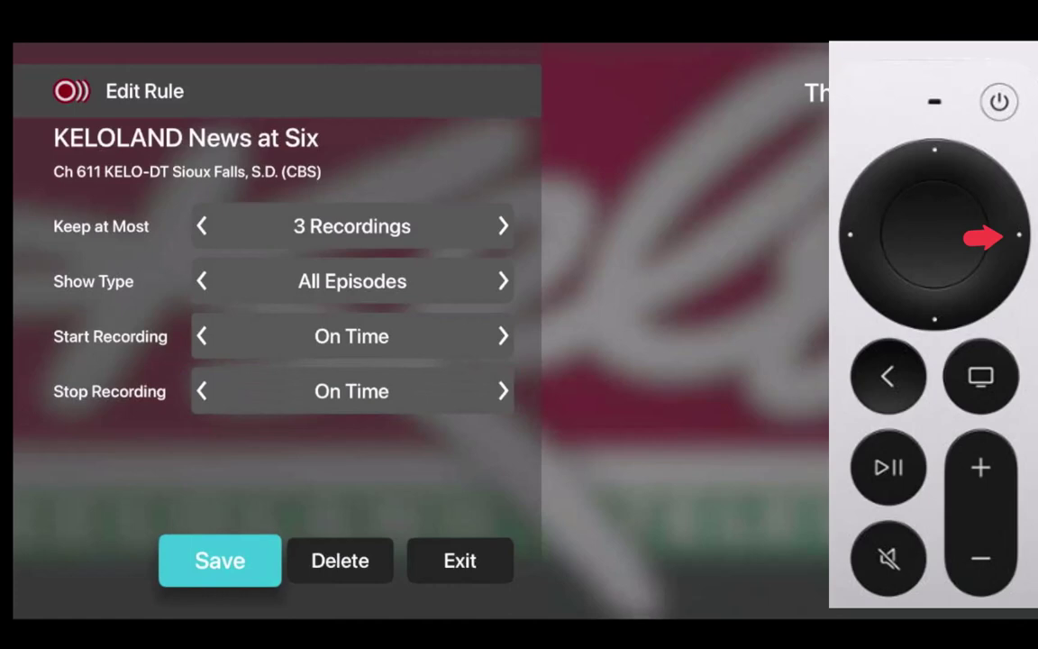
{"action": "key", "text": "Right"}
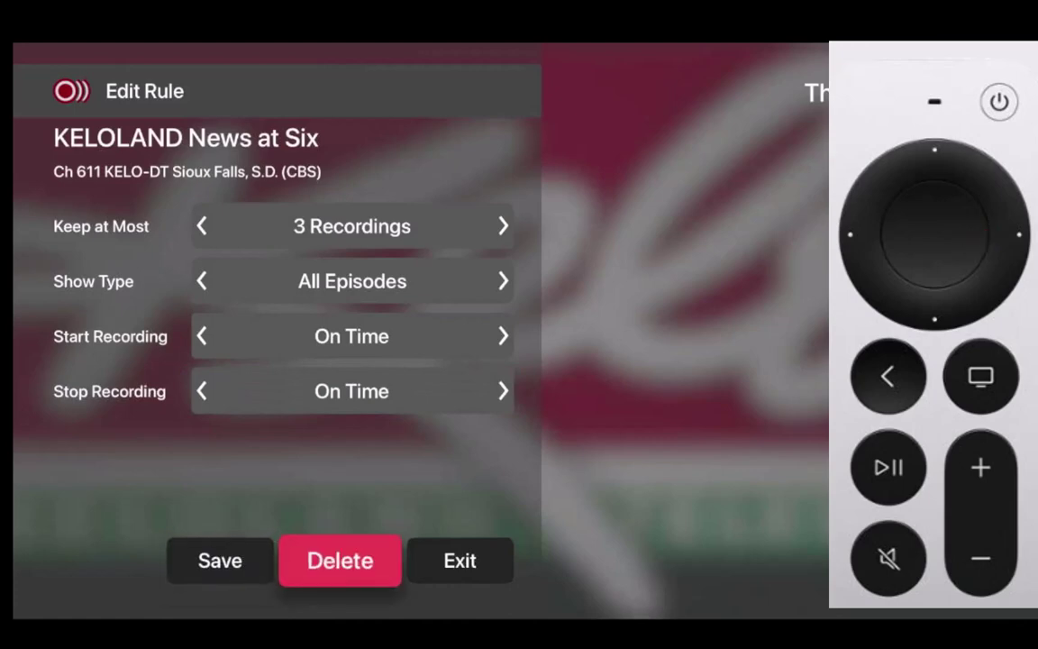
{"action": "key", "text": "Return"}
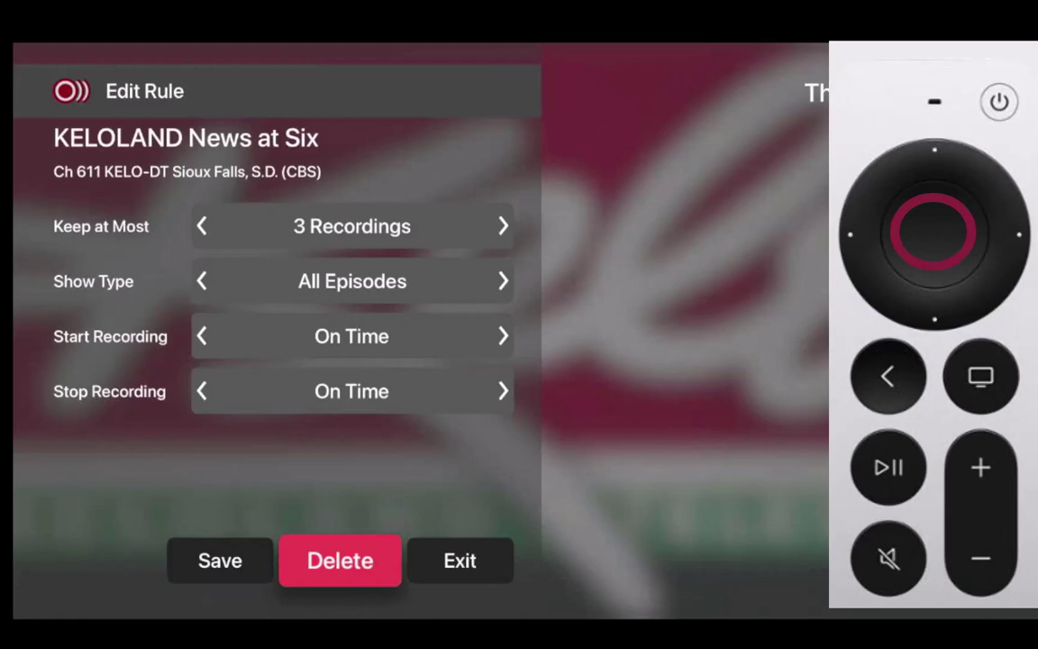
{"action": "key", "text": "Return"}
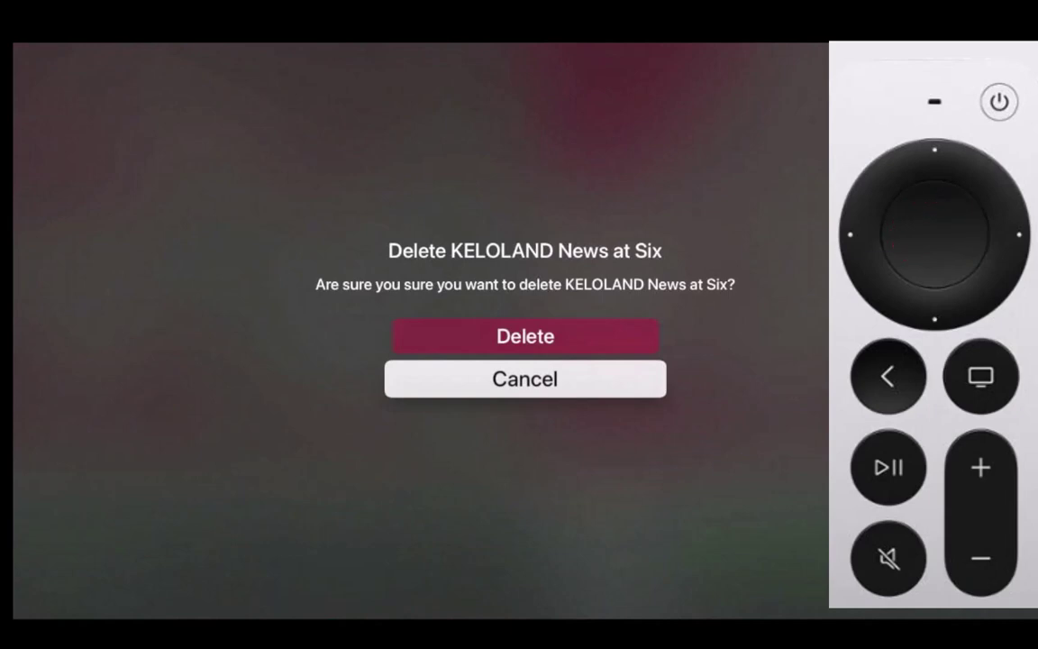
{"action": "key", "text": "Return"}
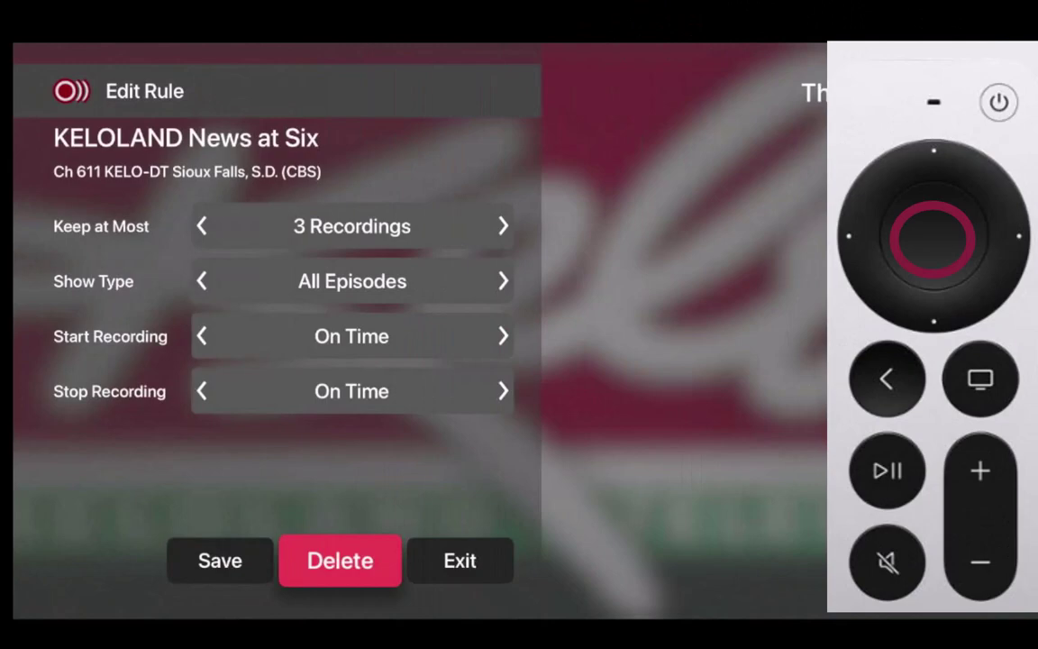
{"action": "key", "text": "Escape"}
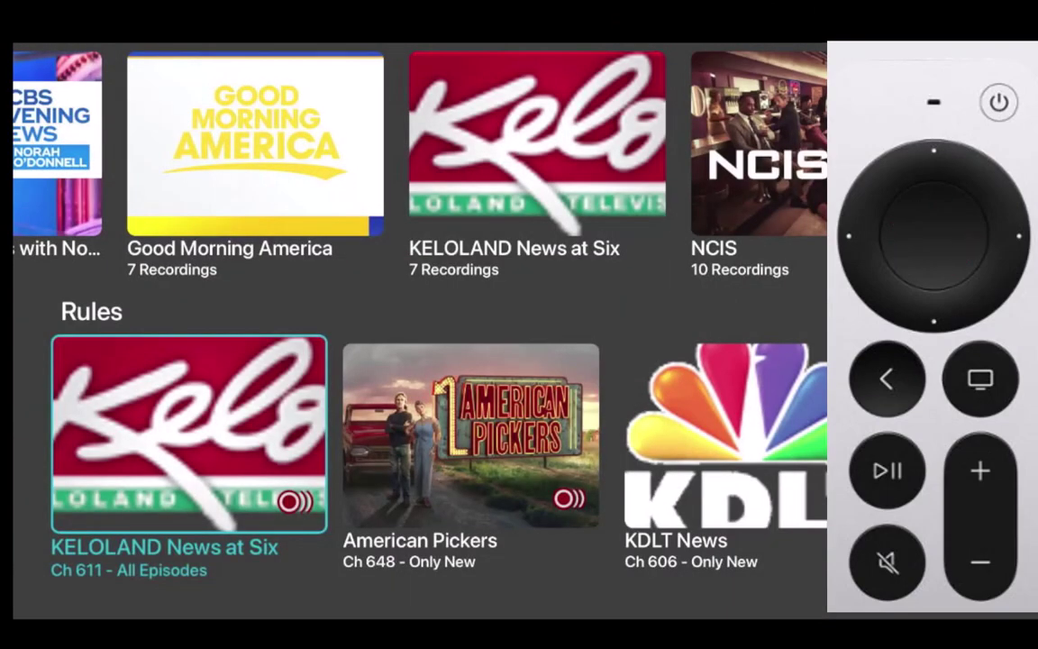
Step: Look through the Future and Current recordings, then highlight The Late Show in the Rules row
{"action": "key", "text": "Up"}
{"action": "key", "text": "Up"}
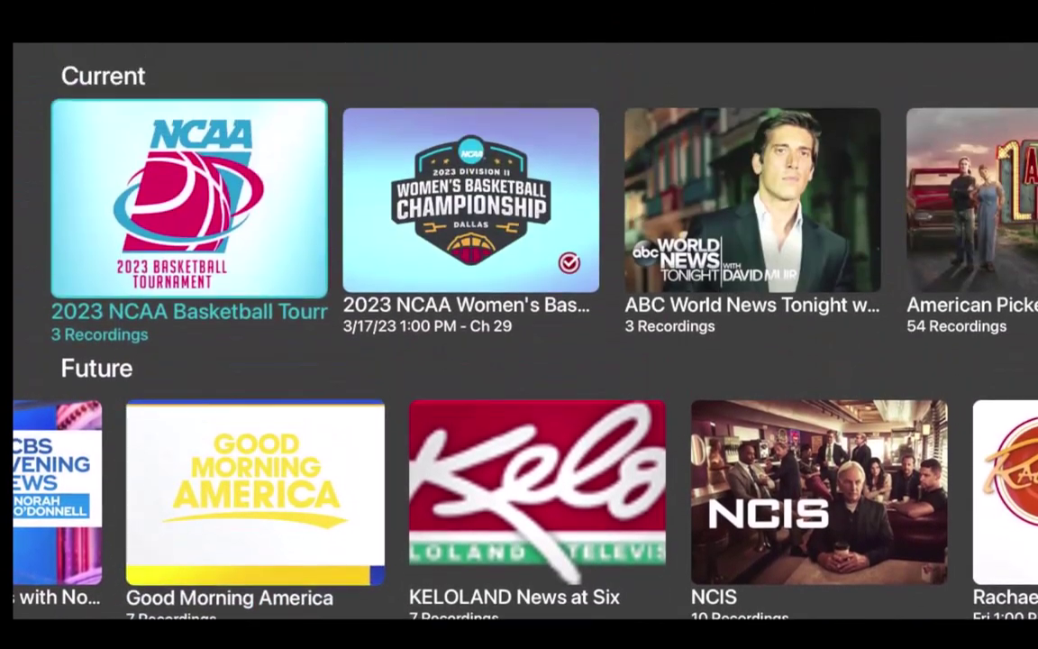
{"action": "key", "text": "Right"}
{"action": "key", "text": "Right"}
{"action": "key", "text": "Right"}
{"action": "key", "text": "Right"}
{"action": "key", "text": "Right"}
{"action": "key", "text": "Right"}
{"action": "key", "text": "Right"}
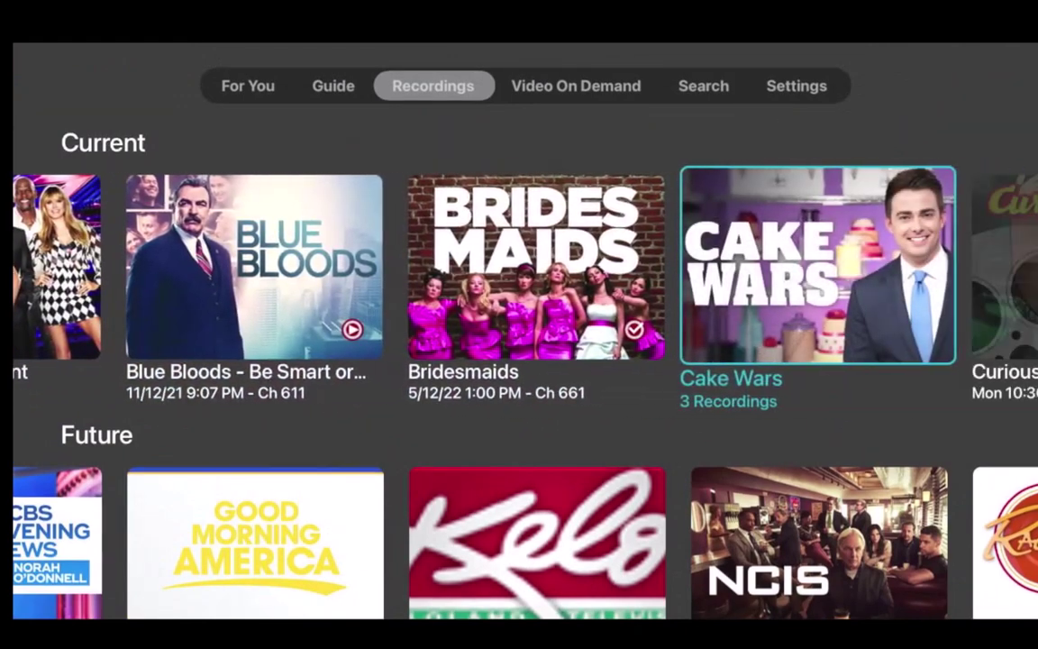
{"action": "key", "text": "Right"}
{"action": "key", "text": "Right"}
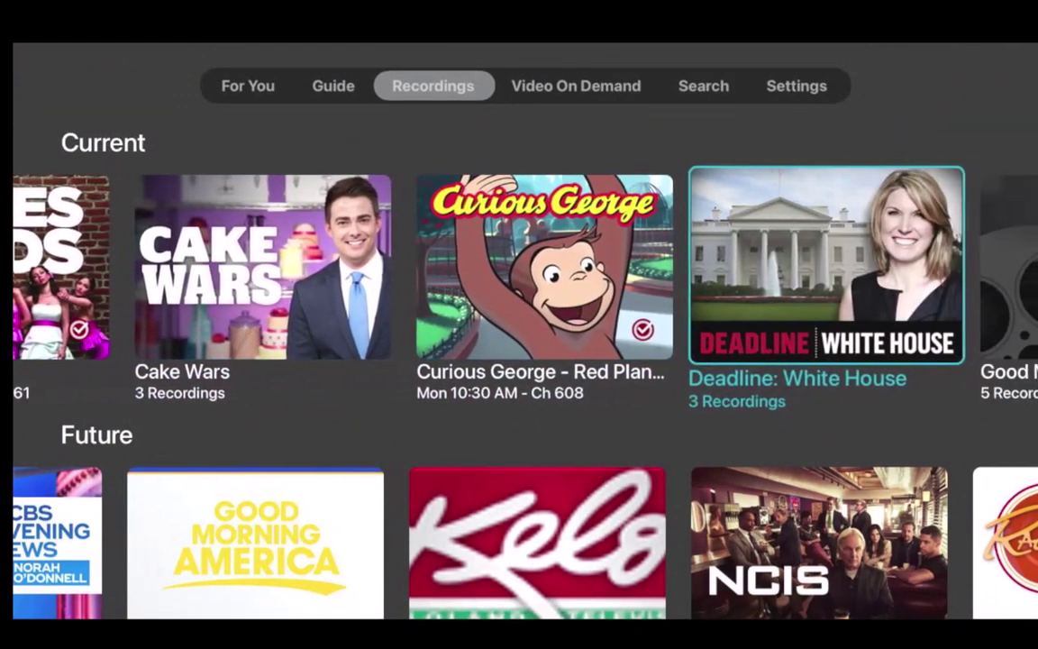
{"action": "key", "text": "Down"}
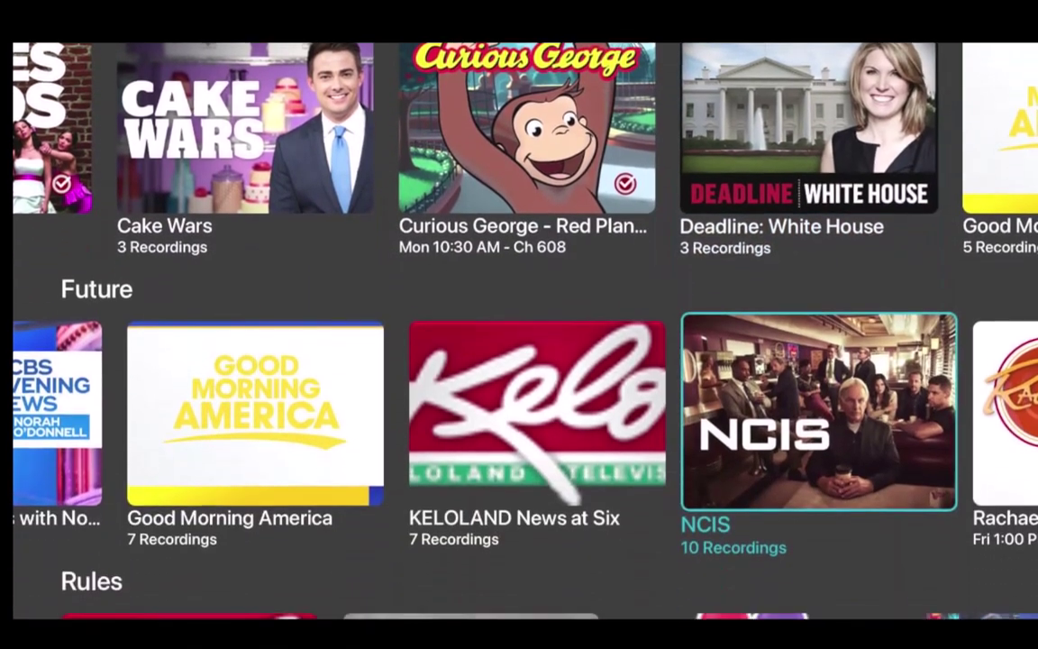
{"action": "key", "text": "Down"}
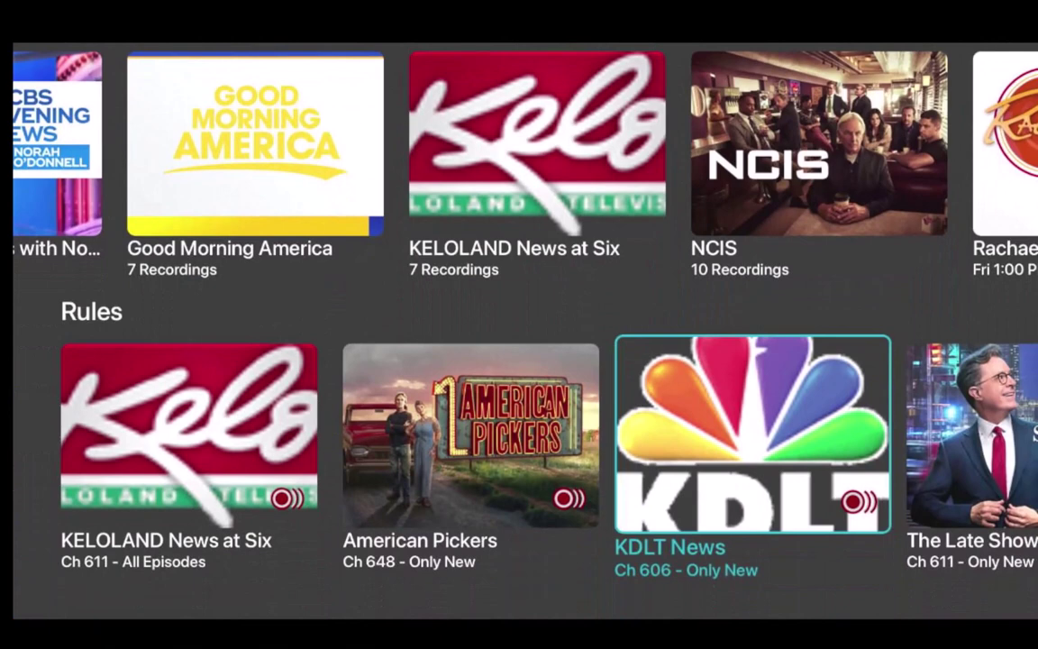
{"action": "key", "text": "Left"}
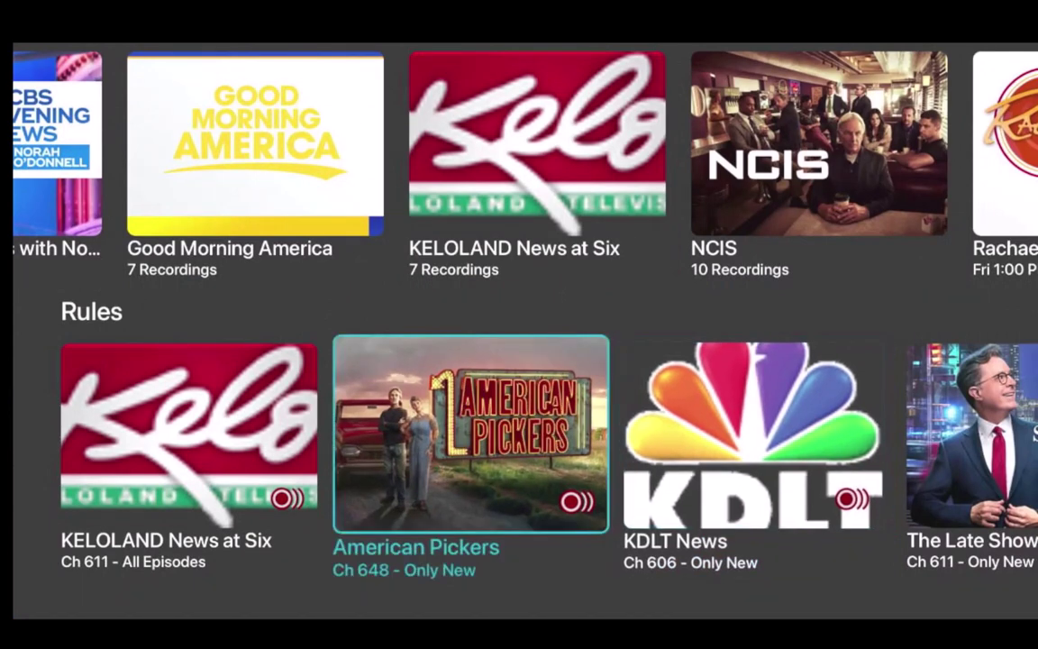
{"action": "key", "text": "Left"}
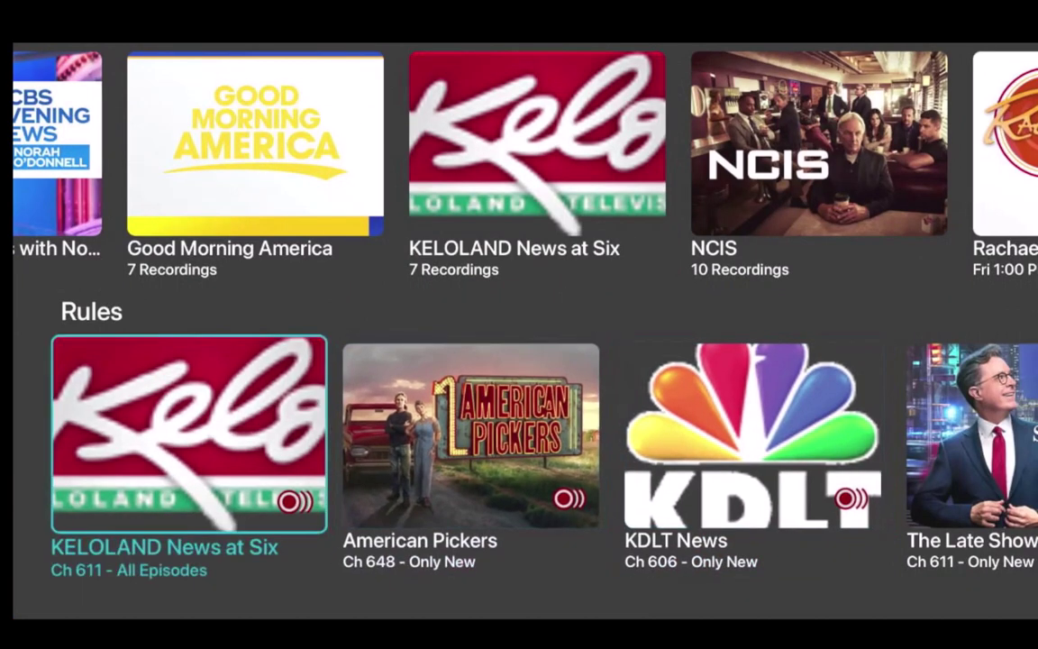
{"action": "key", "text": "Right"}
{"action": "key", "text": "Right"}
{"action": "key", "text": "Right"}
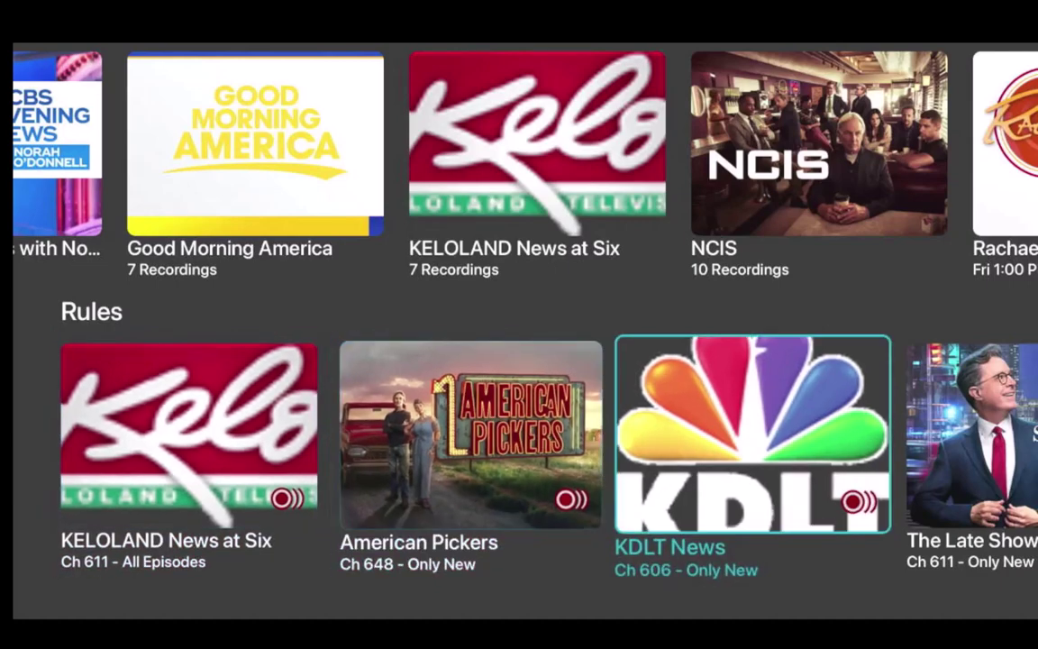
Step: Open The Late Show rule and change Keep at Most from 3 to All Recordings
{"action": "key", "text": "Return"}
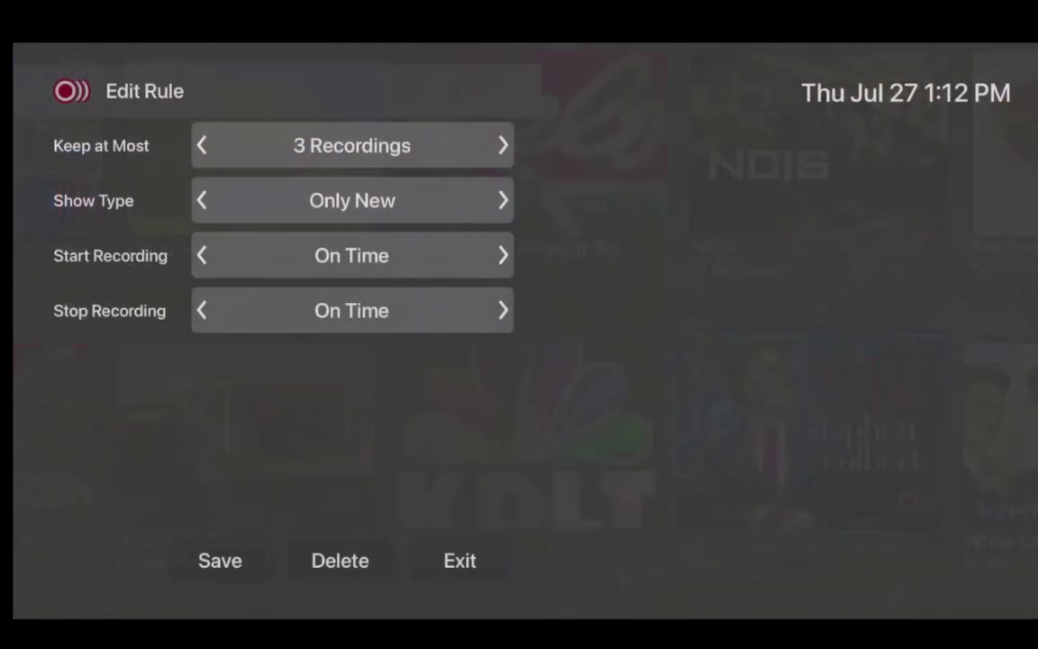
{"action": "key", "text": "Down"}
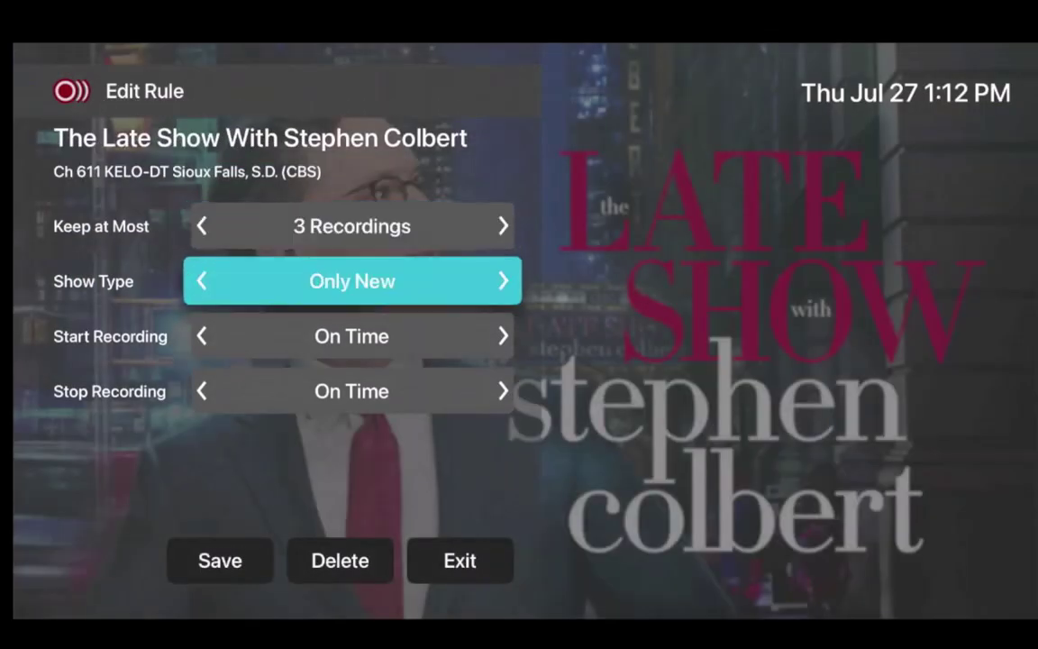
{"action": "key", "text": "Down"}
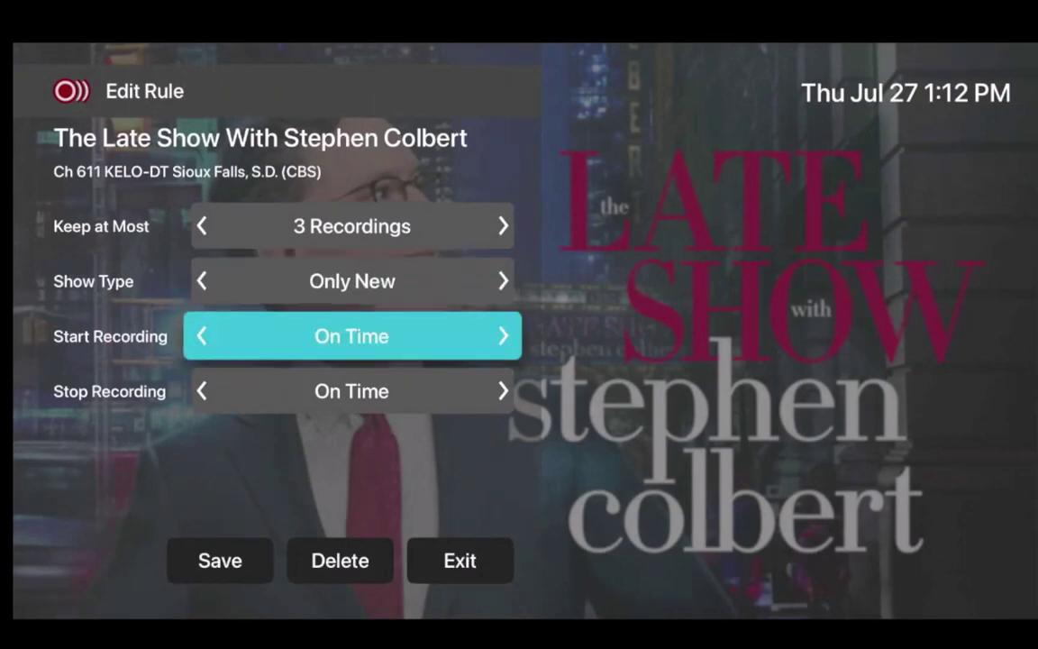
{"action": "key", "text": "Down"}
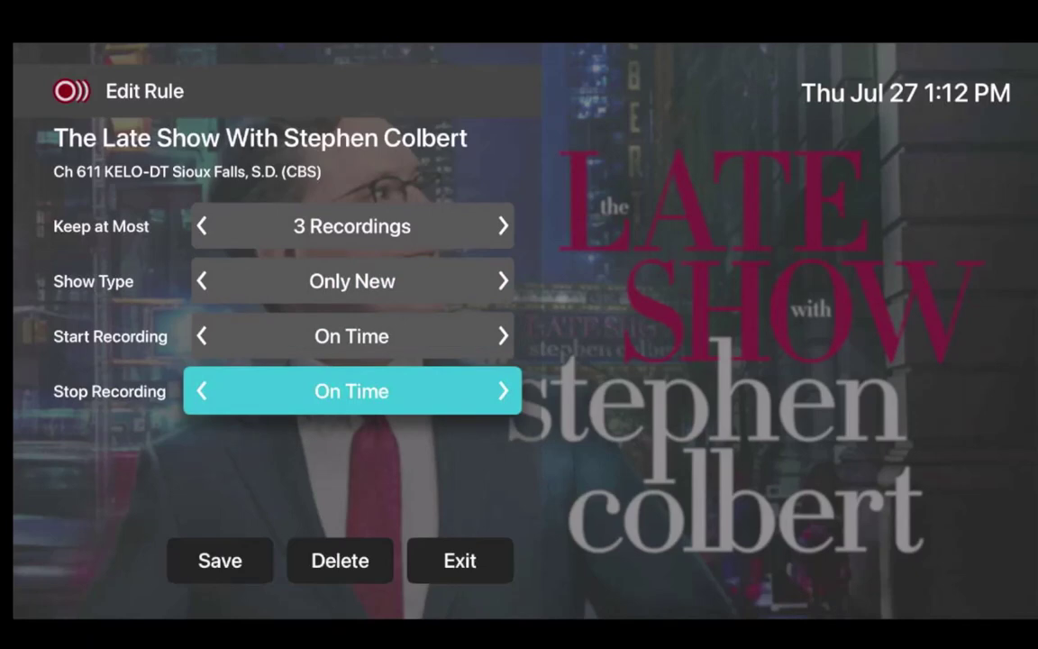
{"action": "key", "text": "Up"}
{"action": "key", "text": "Up"}
{"action": "key", "text": "Up"}
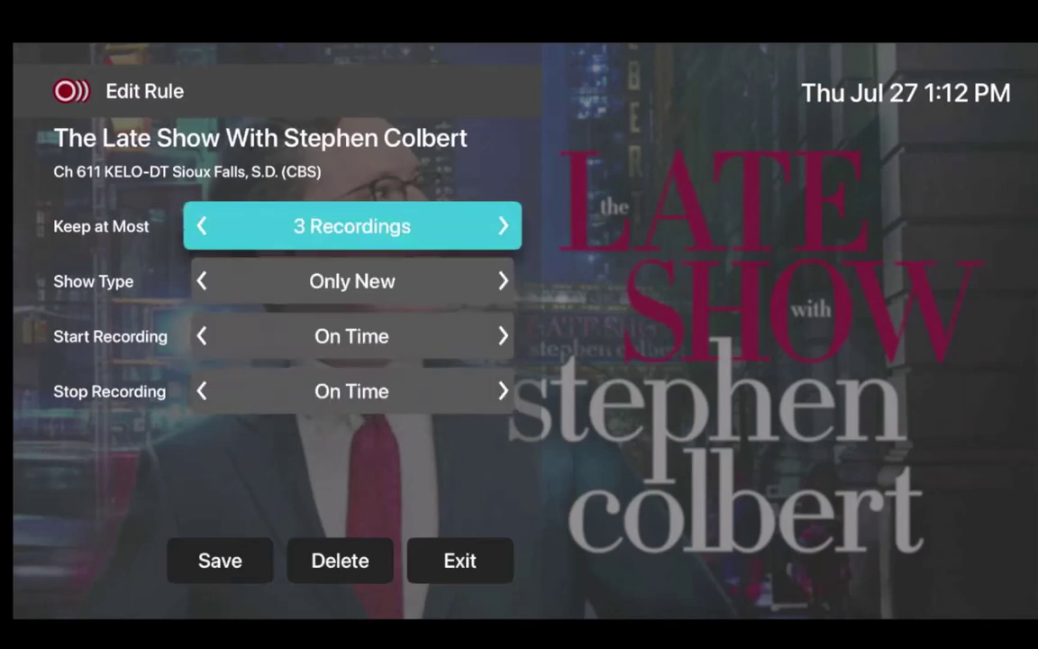
{"action": "key", "text": "Return"}
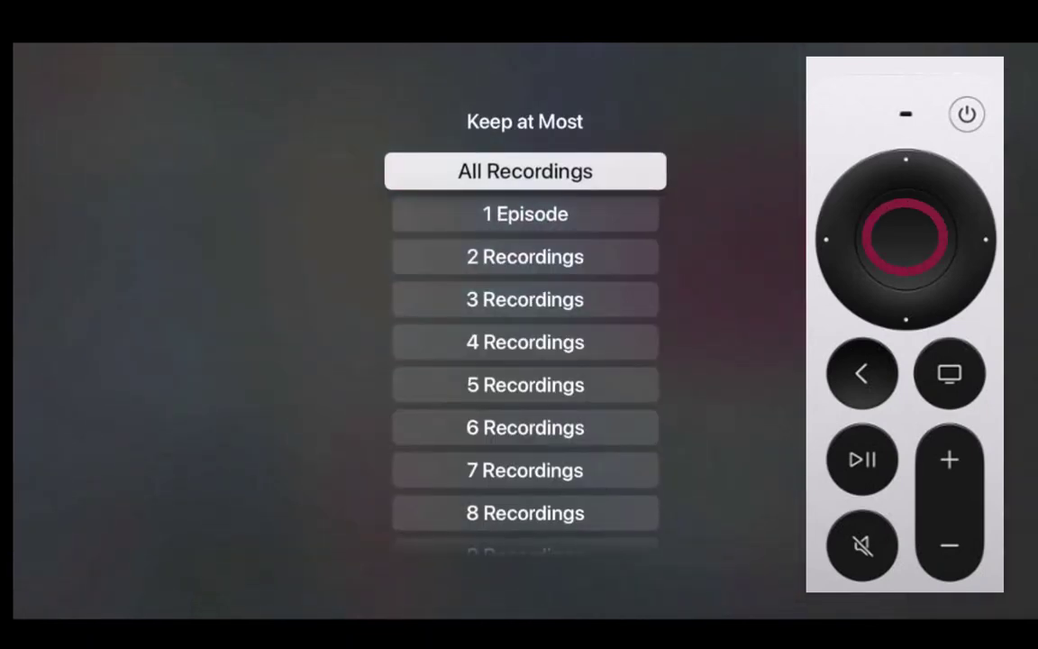
{"action": "key", "text": "Down"}
{"action": "key", "text": "Down"}
{"action": "key", "text": "Down"}
{"action": "key", "text": "Down"}
{"action": "key", "text": "Down"}
{"action": "key", "text": "Down"}
{"action": "key", "text": "Down"}
{"action": "key", "text": "Down"}
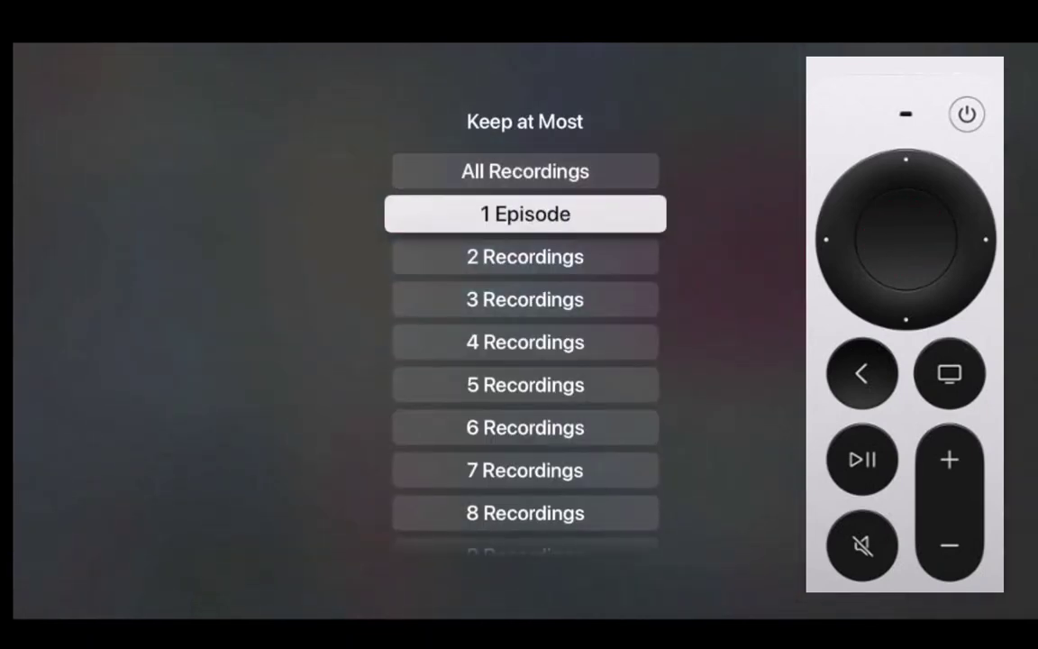
{"action": "key", "text": "Down"}
{"action": "key", "text": "Down"}
{"action": "key", "text": "Down"}
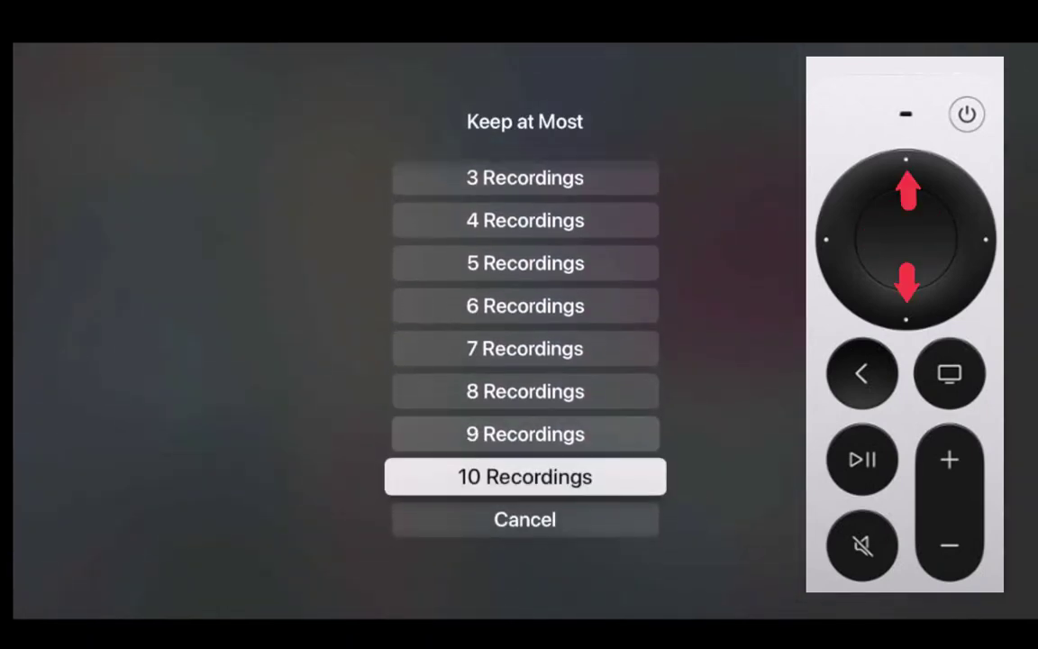
{"action": "key", "text": "Up"}
{"action": "key", "text": "Up"}
{"action": "key", "text": "Up"}
{"action": "key", "text": "Up"}
{"action": "key", "text": "Up"}
{"action": "key", "text": "Up"}
{"action": "key", "text": "Up"}
{"action": "key", "text": "Up"}
{"action": "key", "text": "Up"}
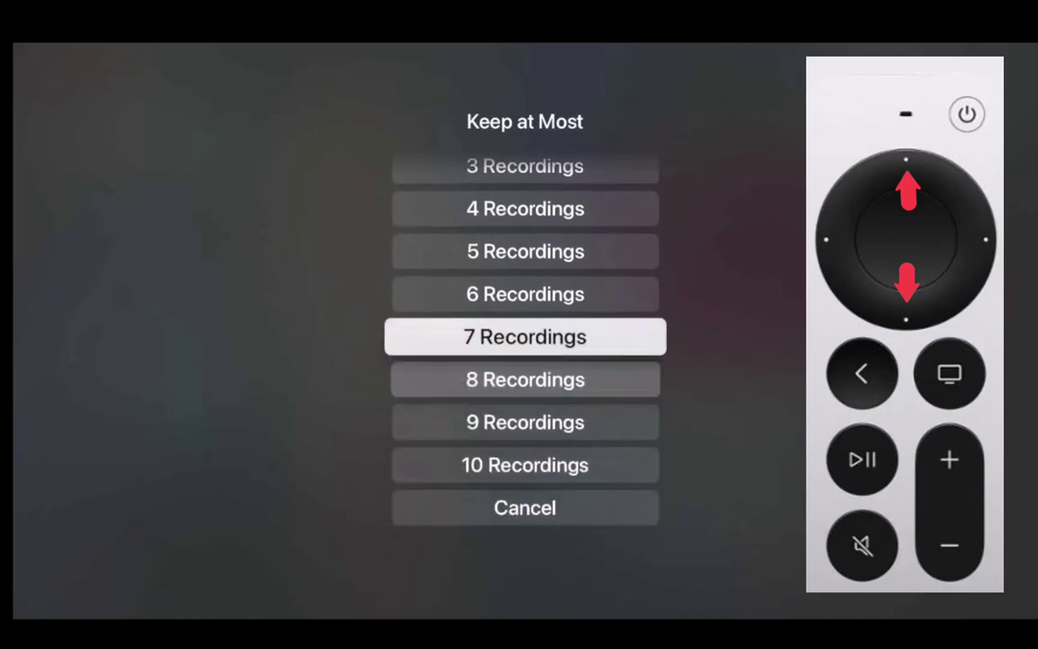
{"action": "key", "text": "Up"}
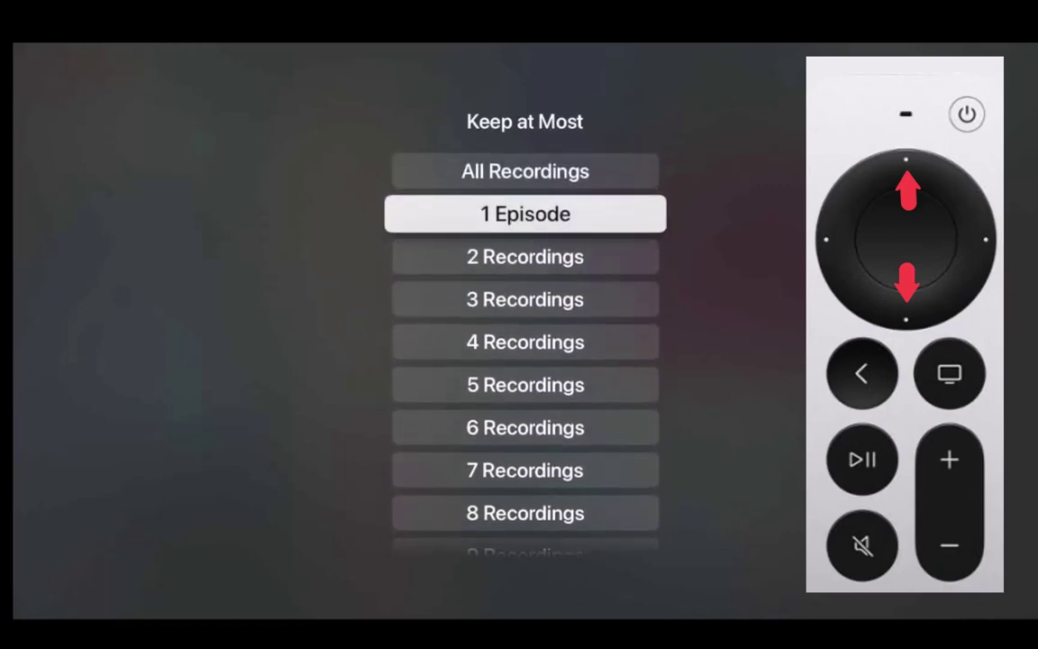
{"action": "key", "text": "Up"}
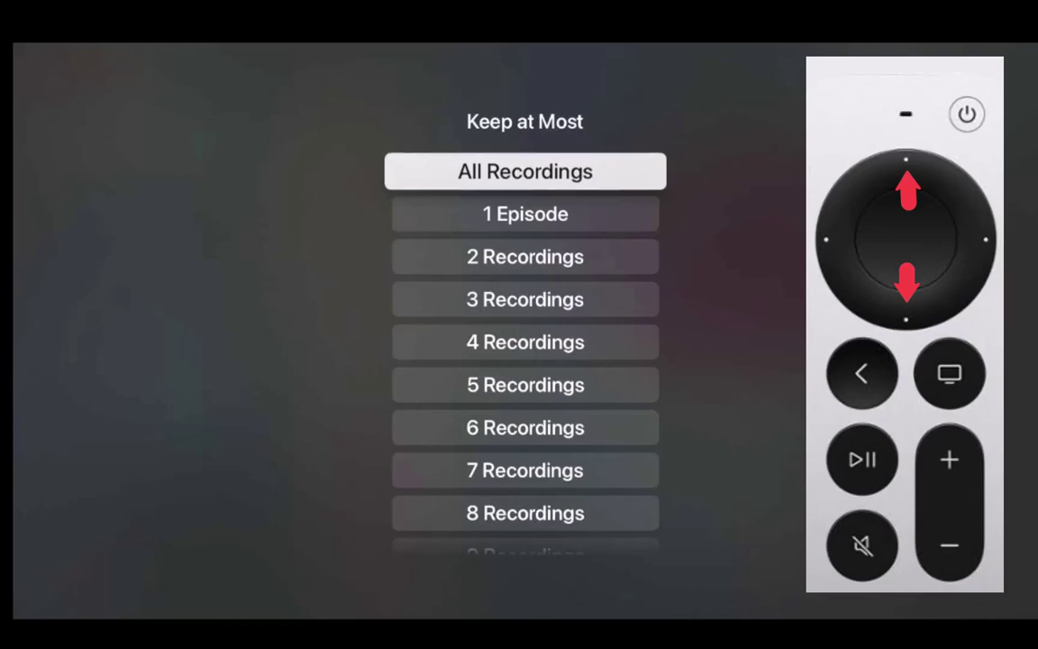
{"action": "key", "text": "Return"}
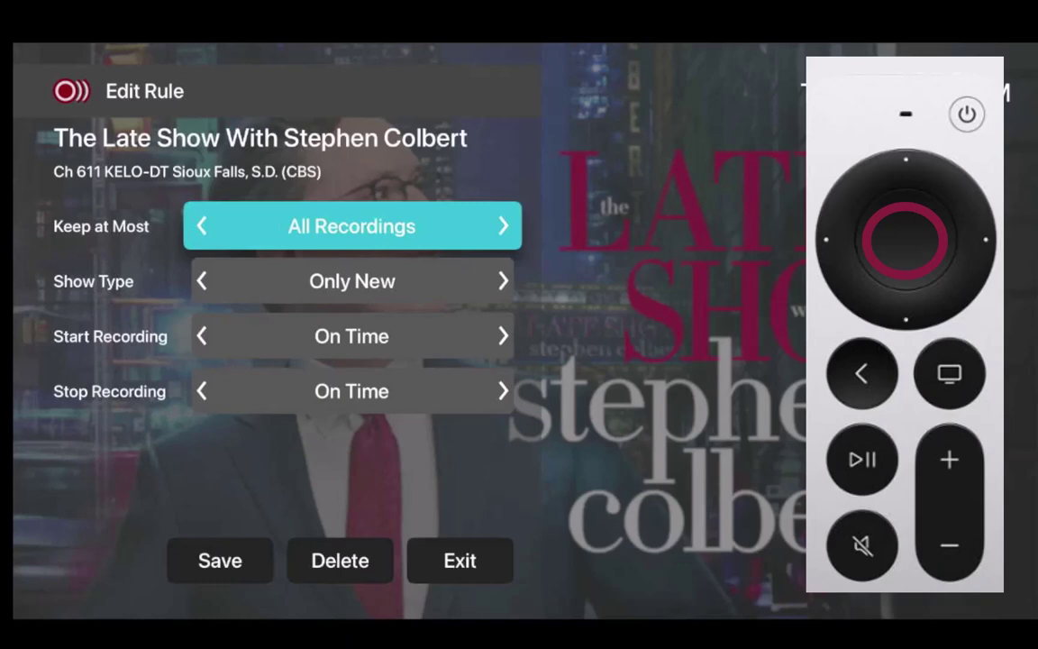
{"action": "key", "text": "Down"}
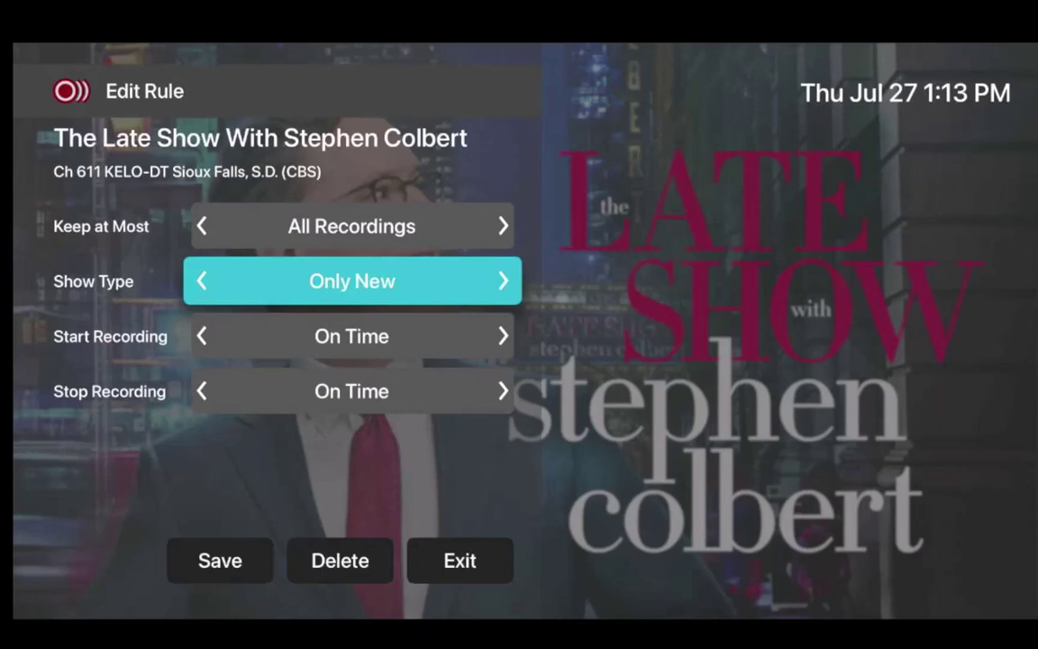
{"action": "key", "text": "Return"}
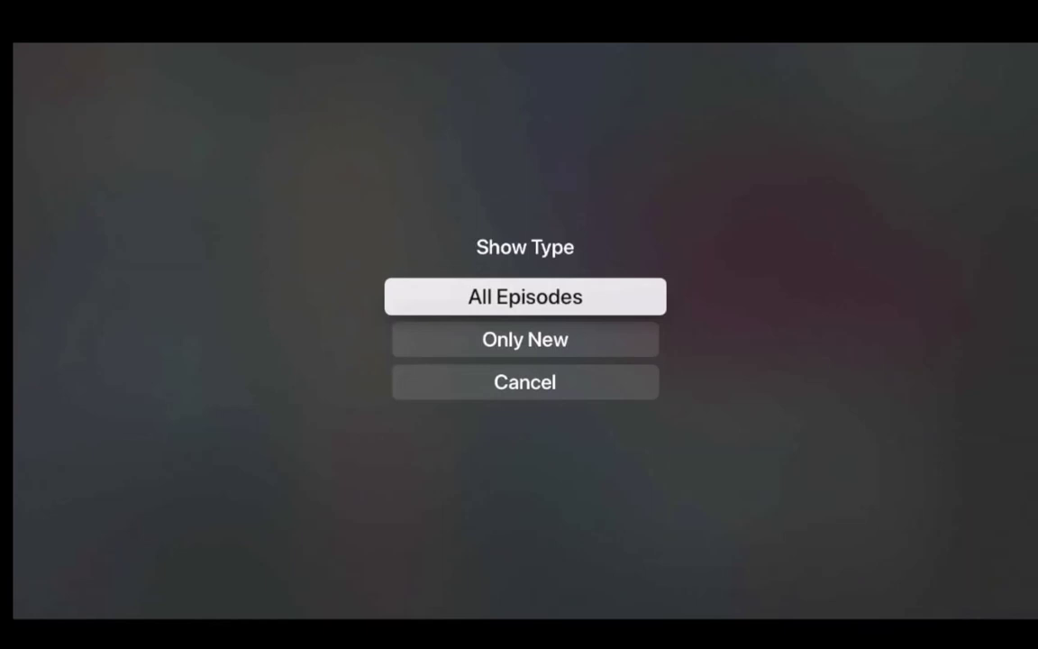
{"action": "key", "text": "Down"}
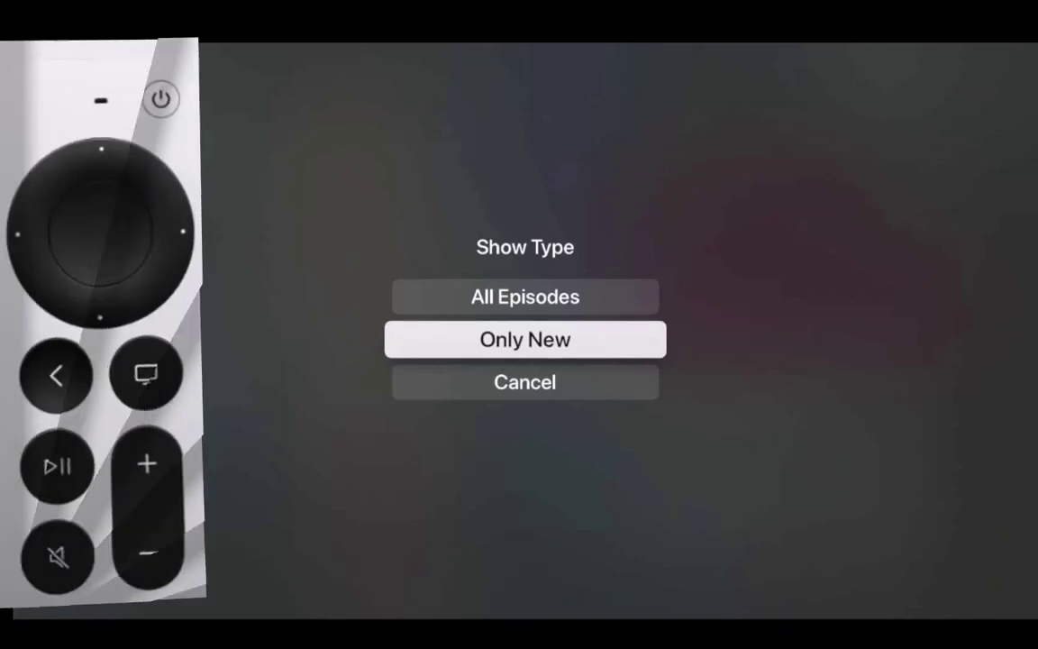
{"action": "key", "text": "Return"}
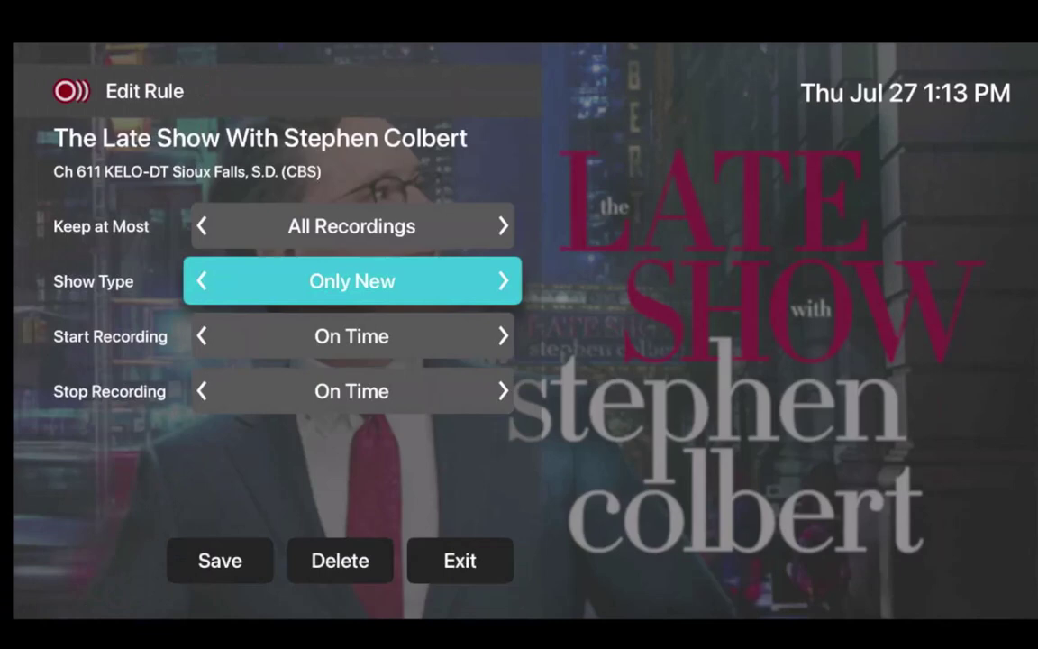
{"action": "key", "text": "Down"}
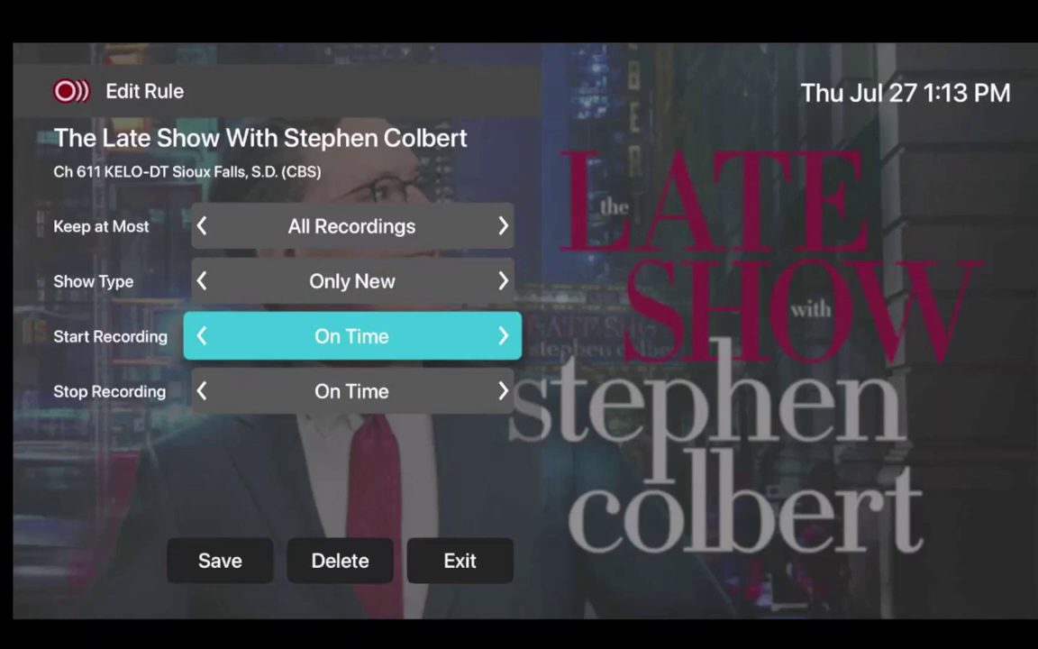
{"action": "key", "text": "Down"}
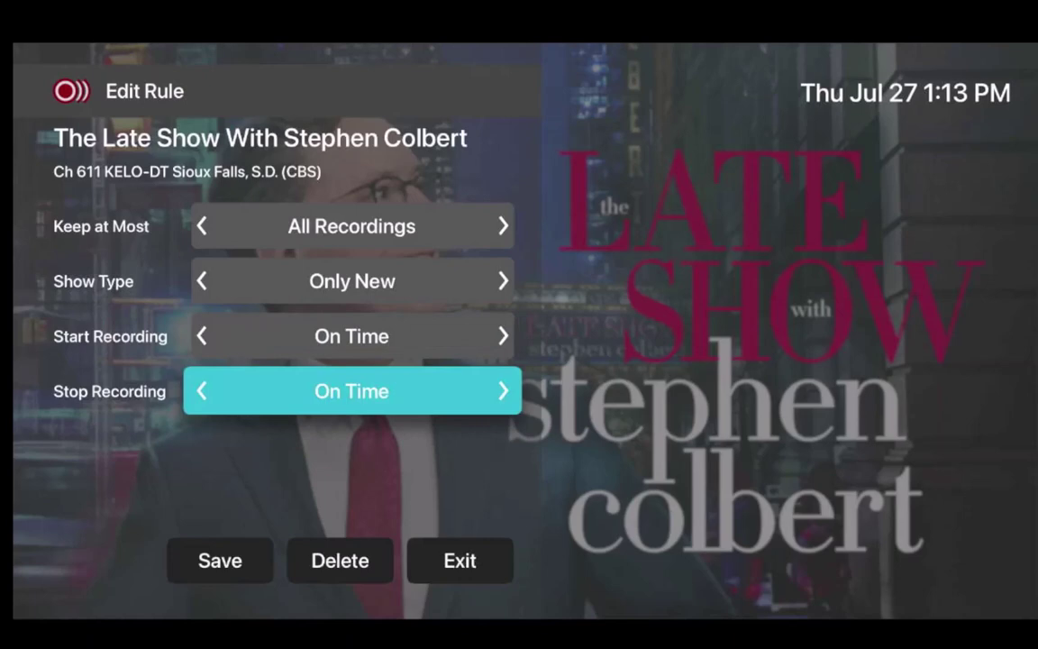
{"action": "key", "text": "Up"}
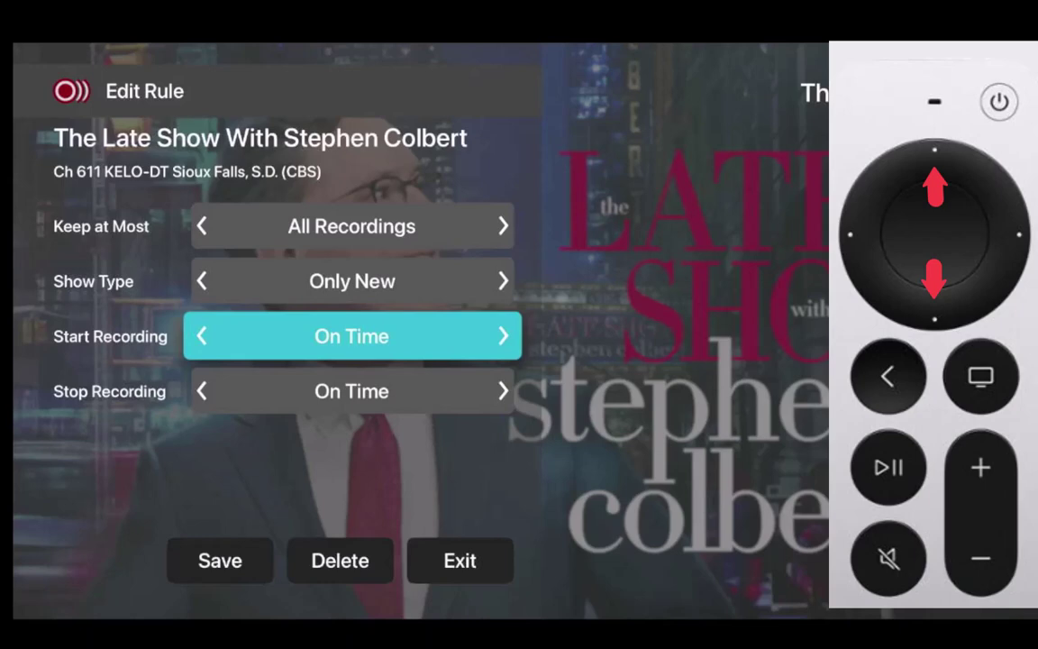
{"action": "key", "text": "Down"}
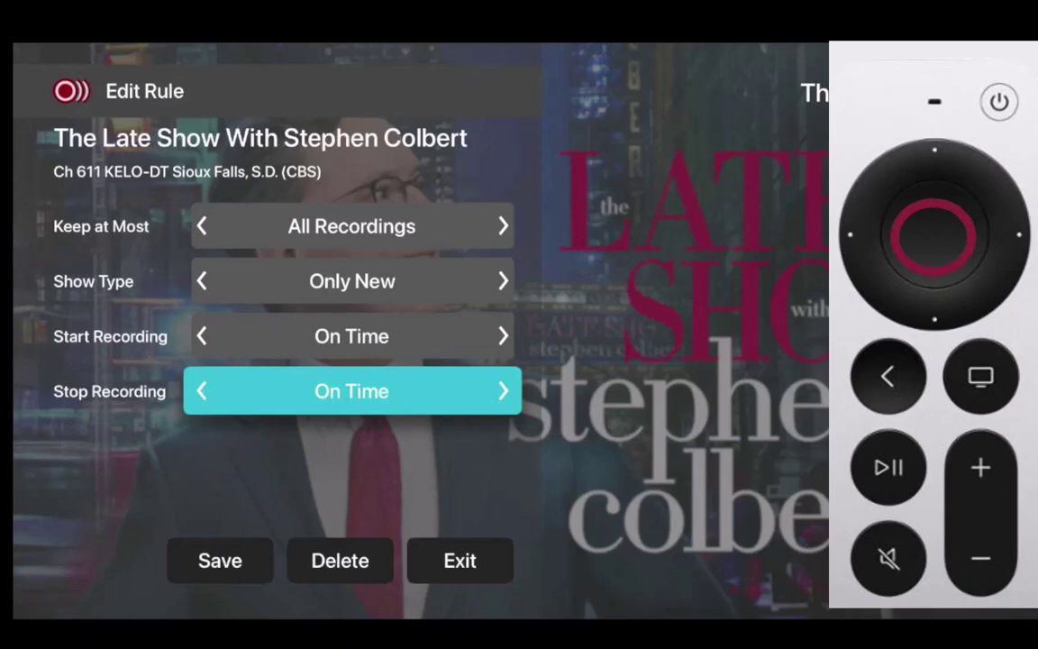
Step: Change Stop Recording from On Time to 60 Minutes Late and save the Late Show rule
{"action": "key", "text": "Return"}
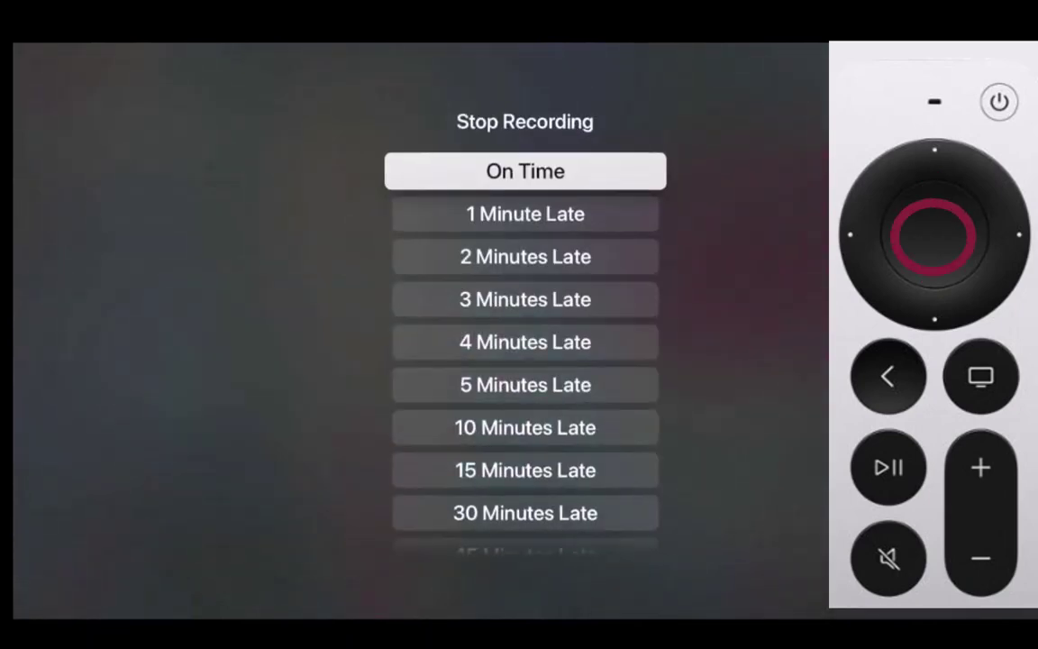
{"action": "key", "text": "Down"}
{"action": "key", "text": "Down"}
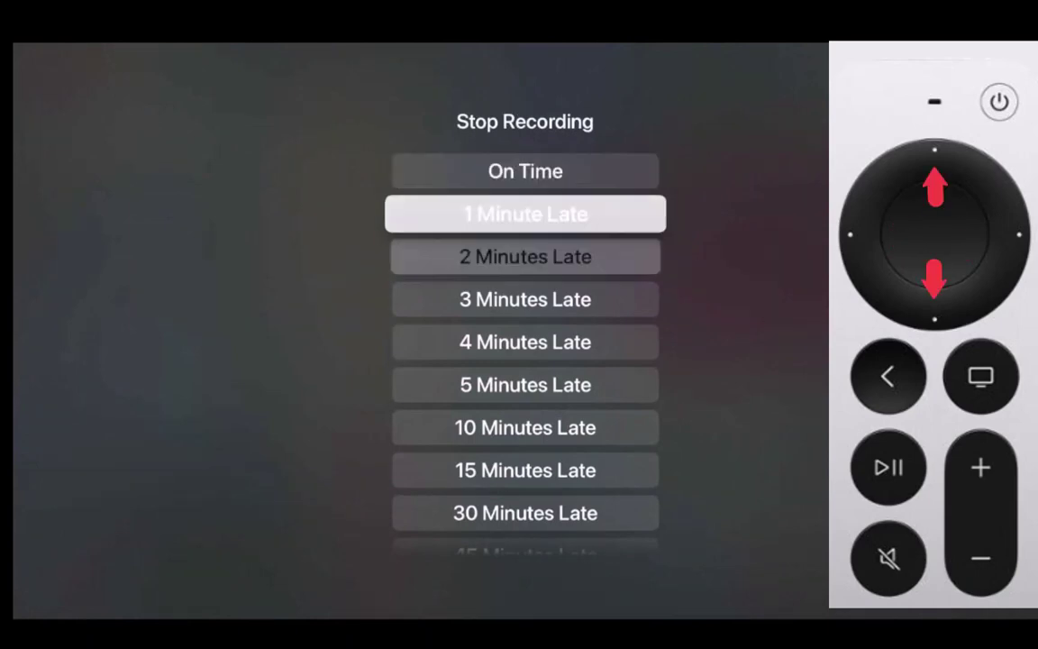
{"action": "key", "text": "Down"}
{"action": "key", "text": "Down"}
{"action": "key", "text": "Down"}
{"action": "key", "text": "Down"}
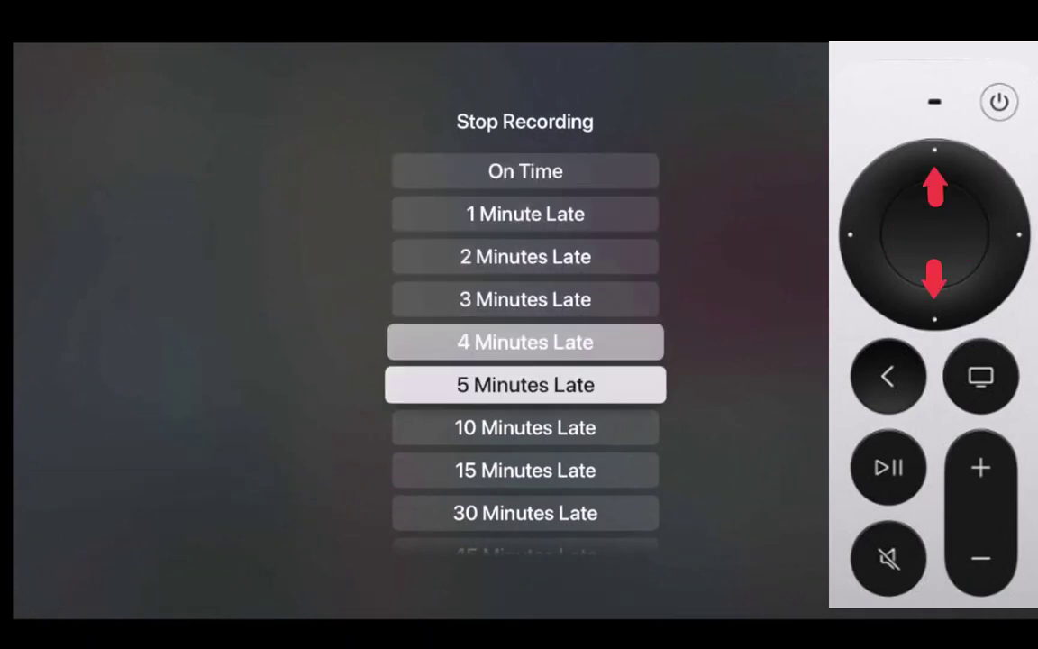
{"action": "key", "text": "Down"}
{"action": "key", "text": "Down"}
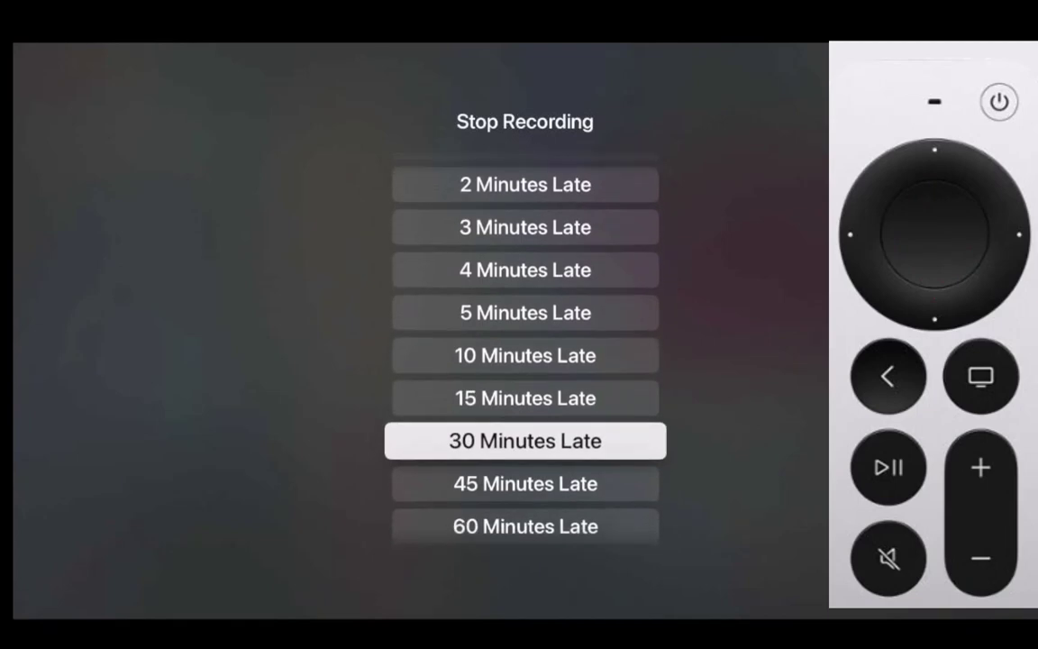
{"action": "key", "text": "Down"}
{"action": "key", "text": "Down"}
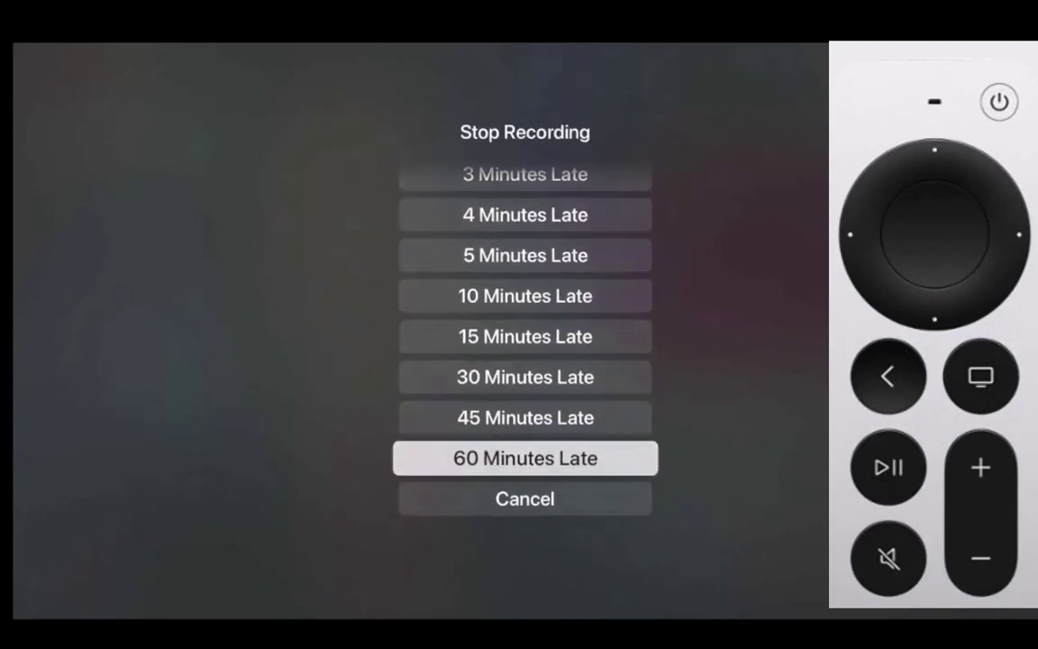
{"action": "key", "text": "Return"}
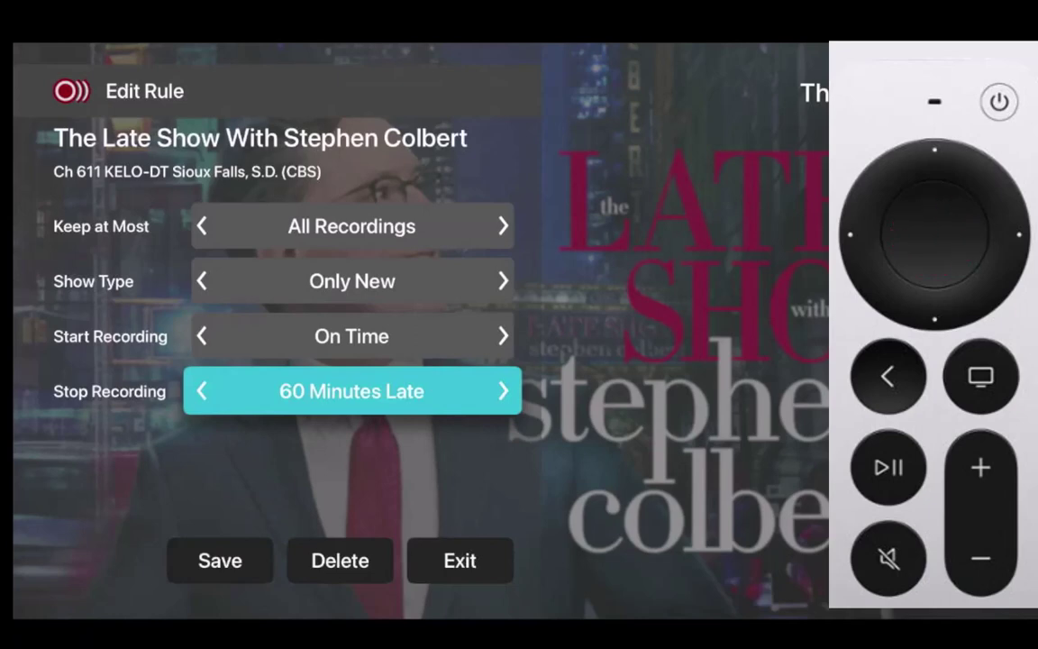
{"action": "key", "text": "Down"}
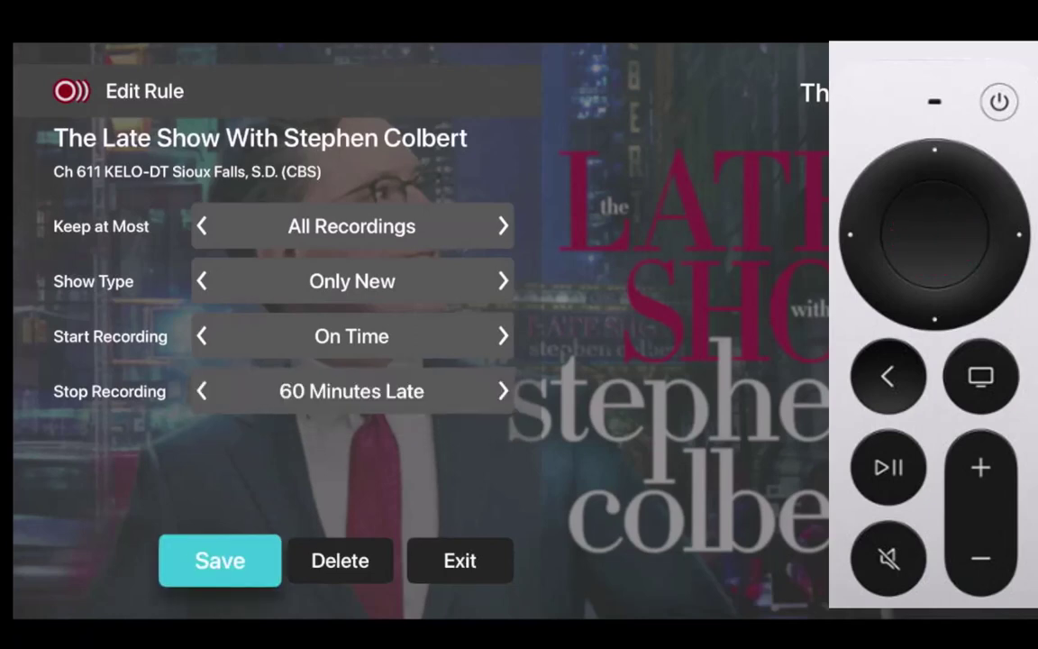
{"action": "key", "text": "Return"}
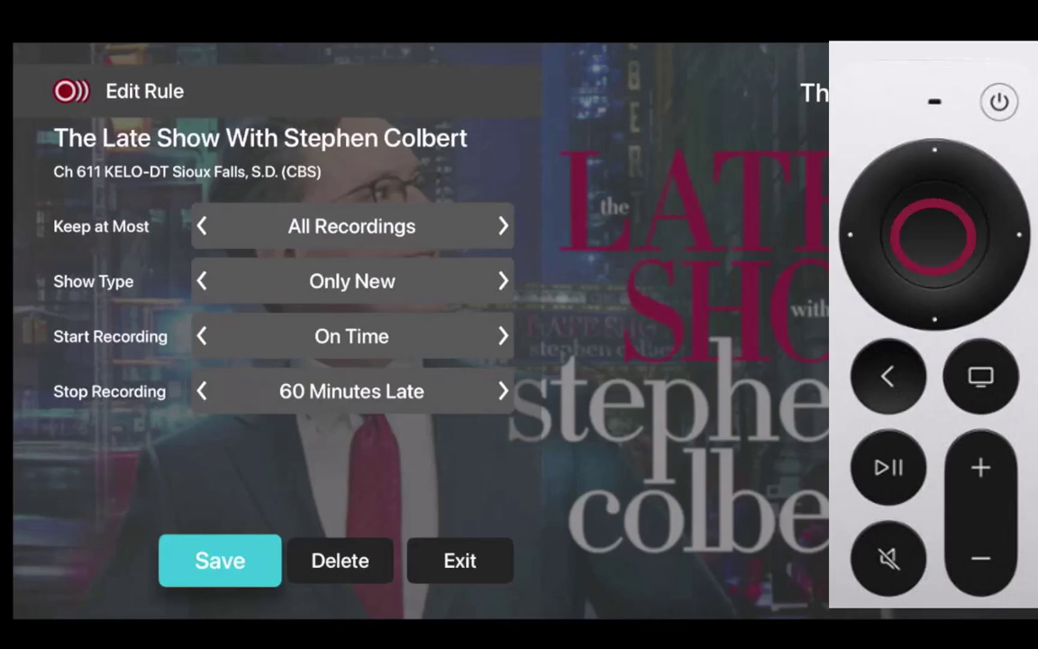